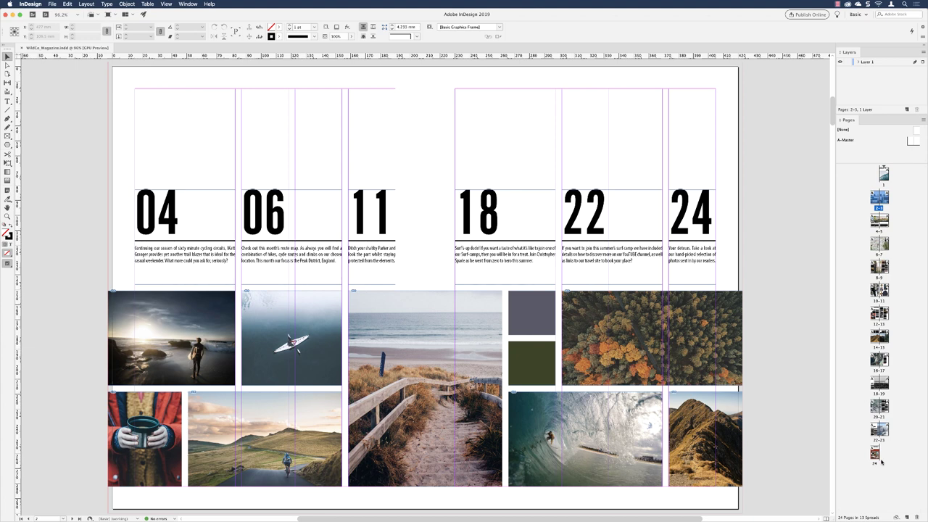
# Open the A-Master spread and draw a text frame about 12.3 by 4.65 mm below the left page's bottom margin.
pyautogui.doubleClick(844, 139)
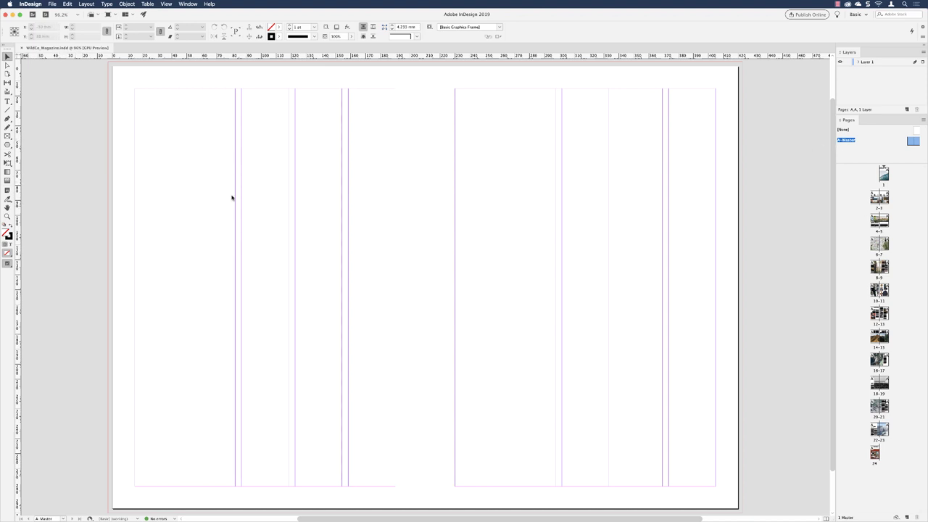
pyautogui.click(8, 217)
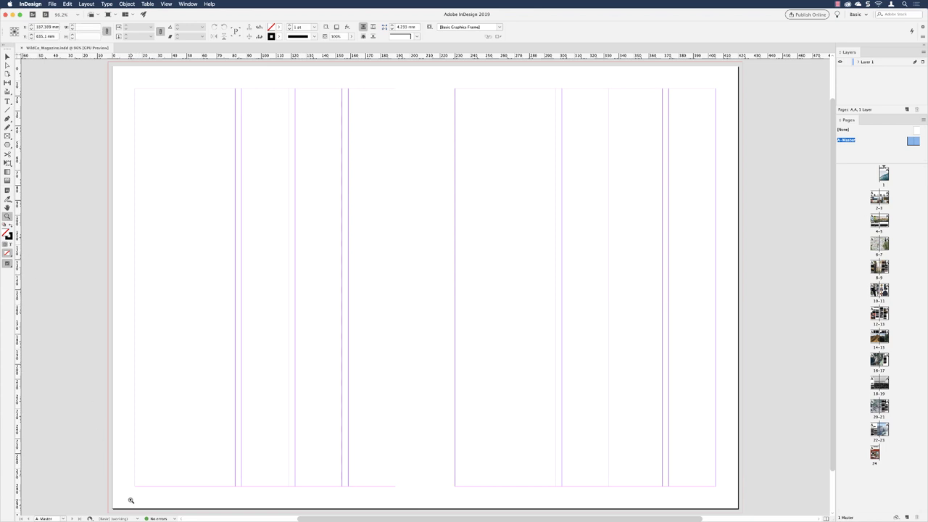
pyautogui.click(131, 500)
pyautogui.moveTo(131, 500); pyautogui.dragTo(291, 276)
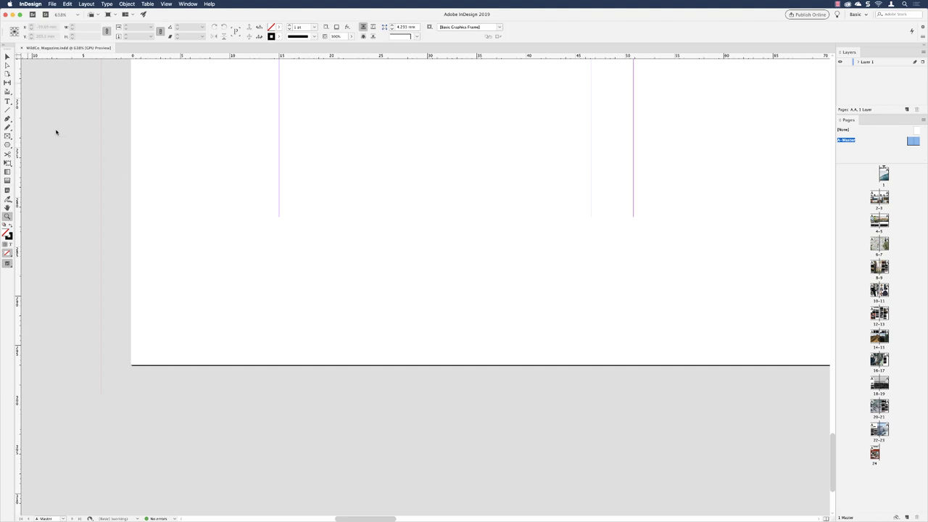
pyautogui.click(7, 101)
pyautogui.moveTo(293, 242); pyautogui.dragTo(414, 285)
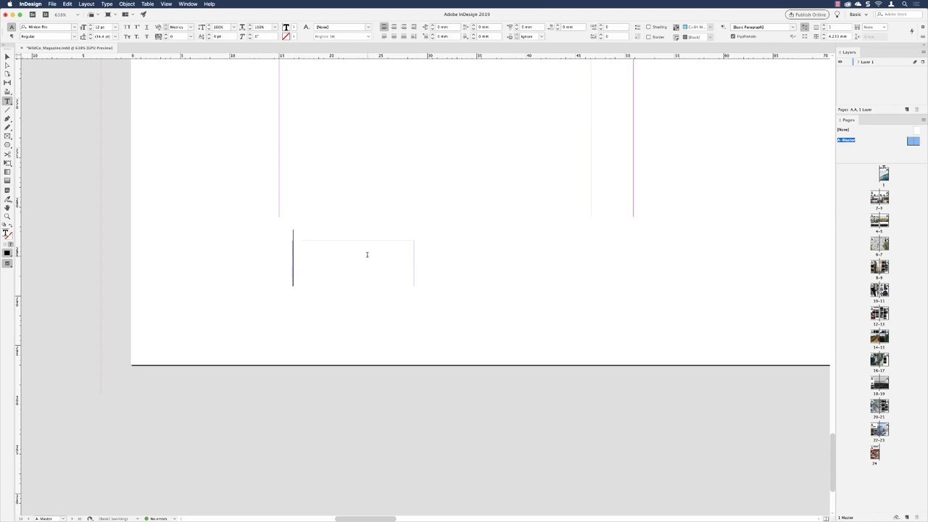
# Insert a Current Page Number marker in the new text frame.
pyautogui.click(107, 3)
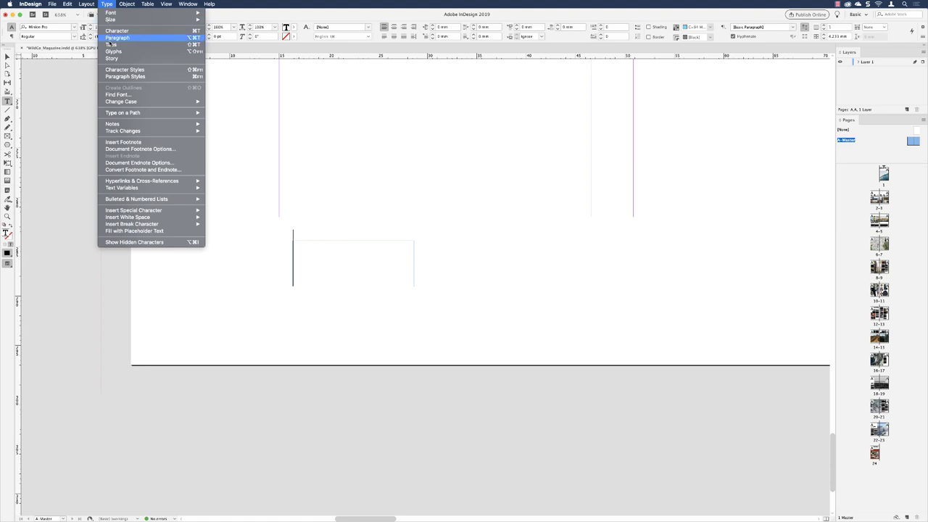
pyautogui.moveTo(131, 211)
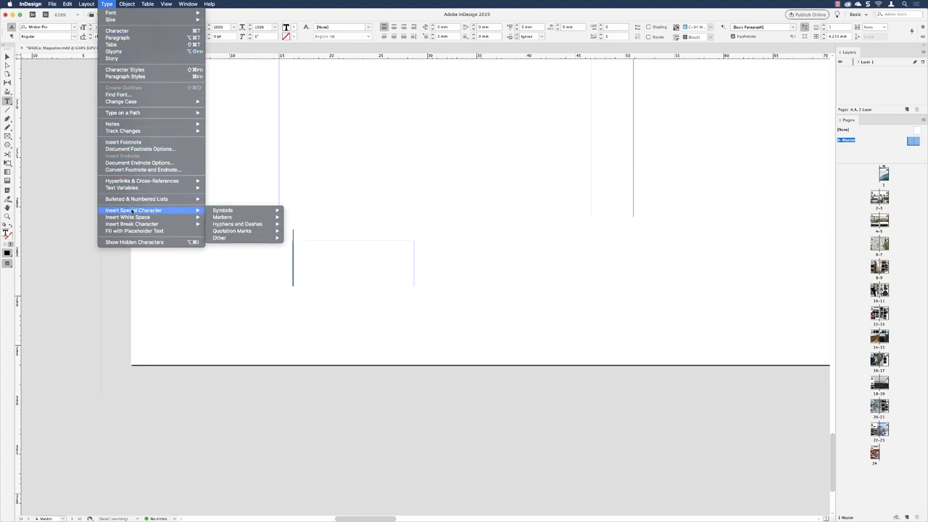
pyautogui.moveTo(220, 217)
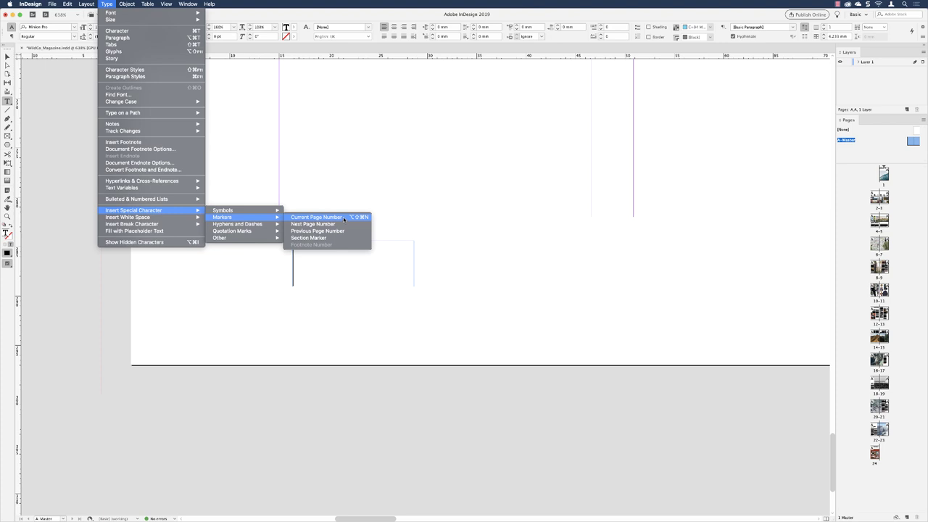
pyautogui.click(344, 218)
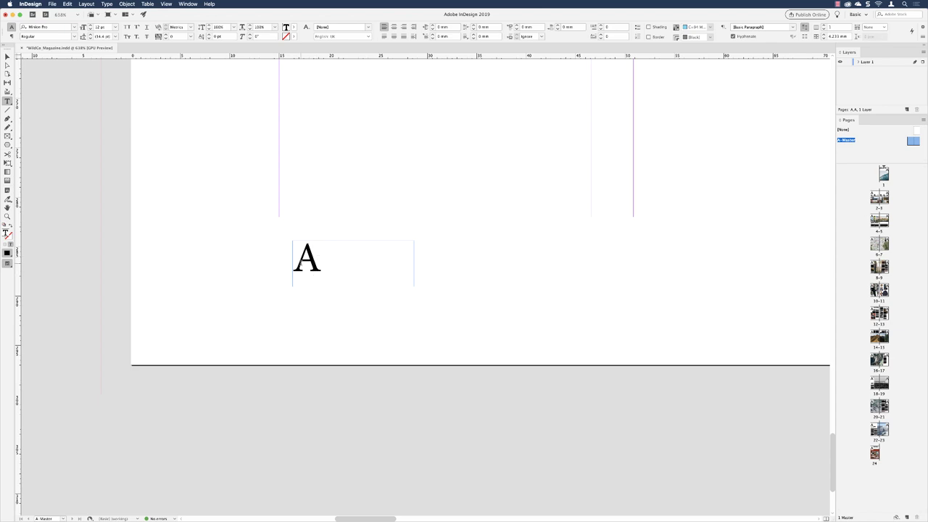
# Set the page number marker in Alternate Gothic No1 D and align it away from the spine.
pyautogui.doubleClick(302, 263)
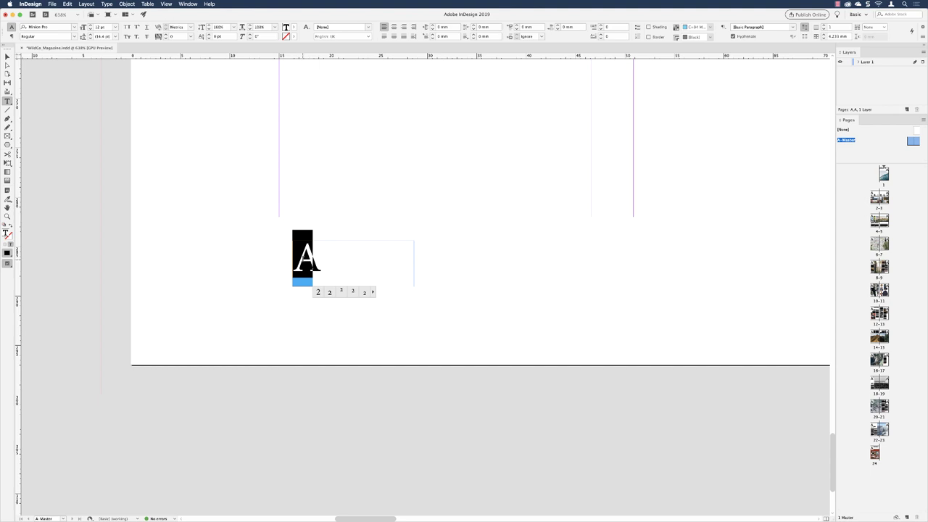
pyautogui.click(73, 27)
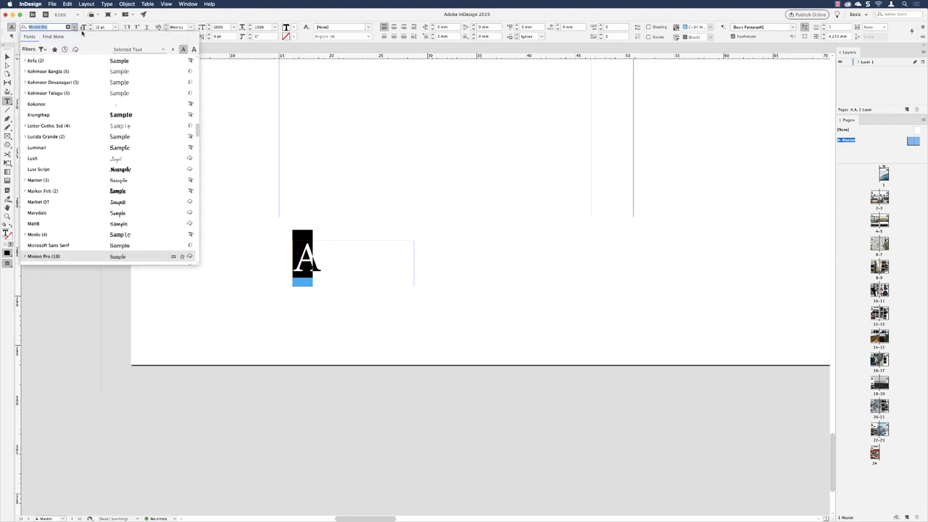
pyautogui.scroll(3, 145, 145)
pyautogui.scroll(10, 198, 72)
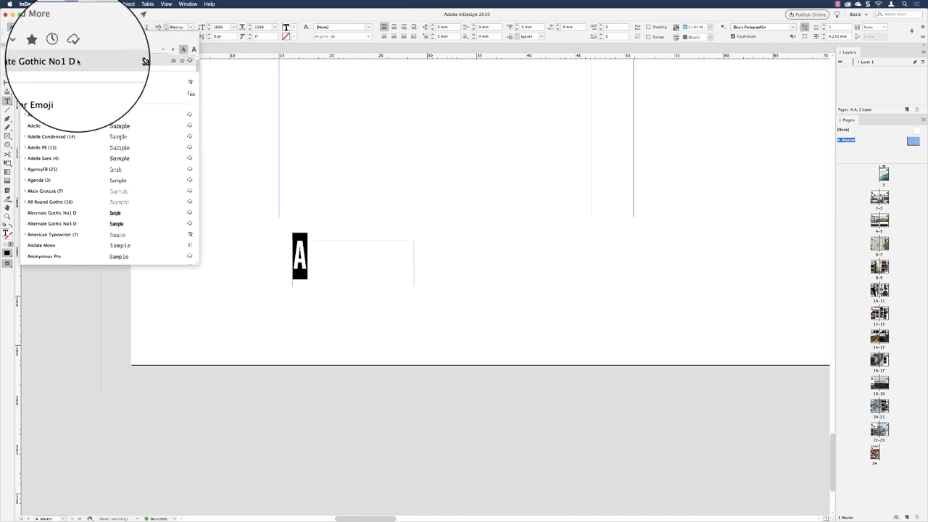
pyautogui.click(78, 61)
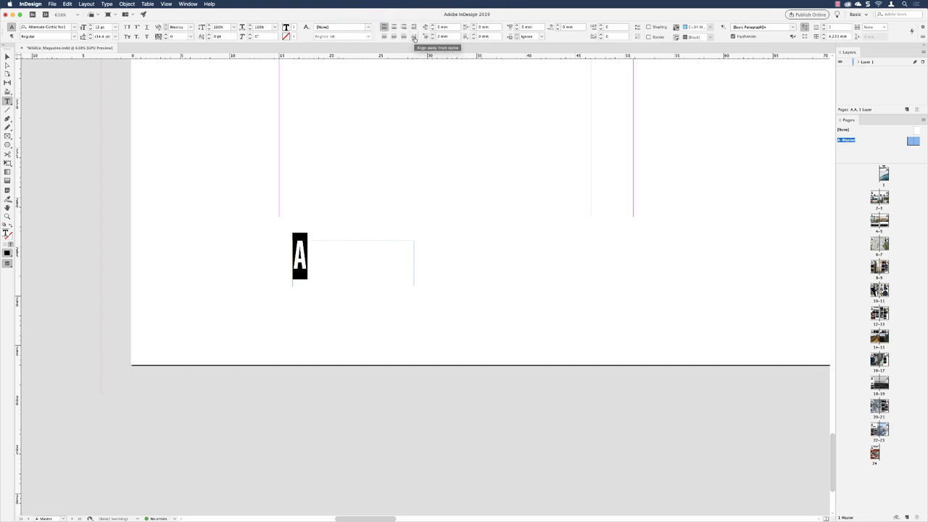
pyautogui.click(414, 37)
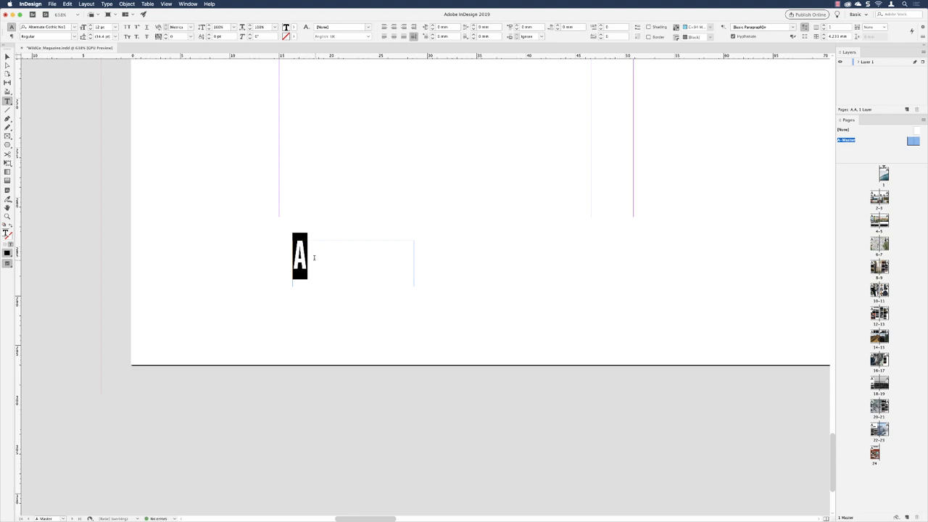
pyautogui.press('Escape')
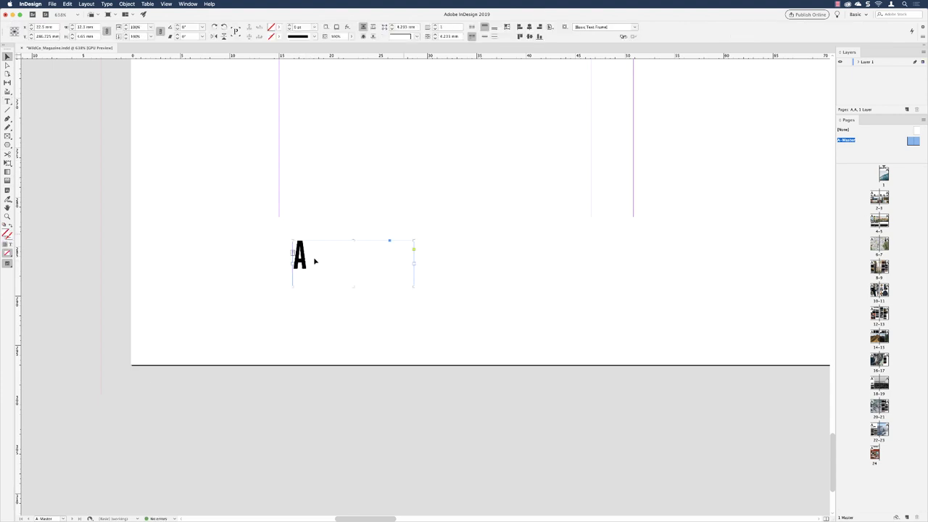
# Align the page number frame to the page's left margin and nudge it down about 1.5 mm.
pyautogui.click(565, 27)
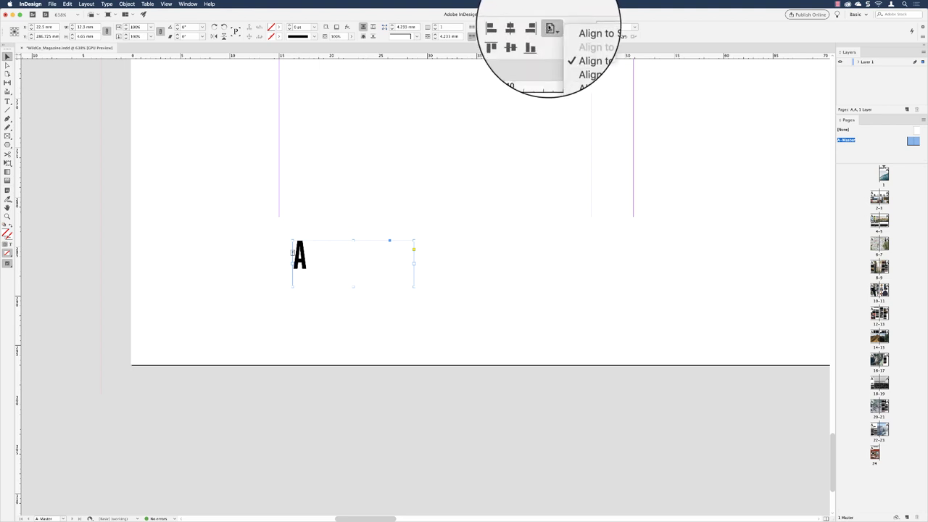
pyautogui.click(588, 43)
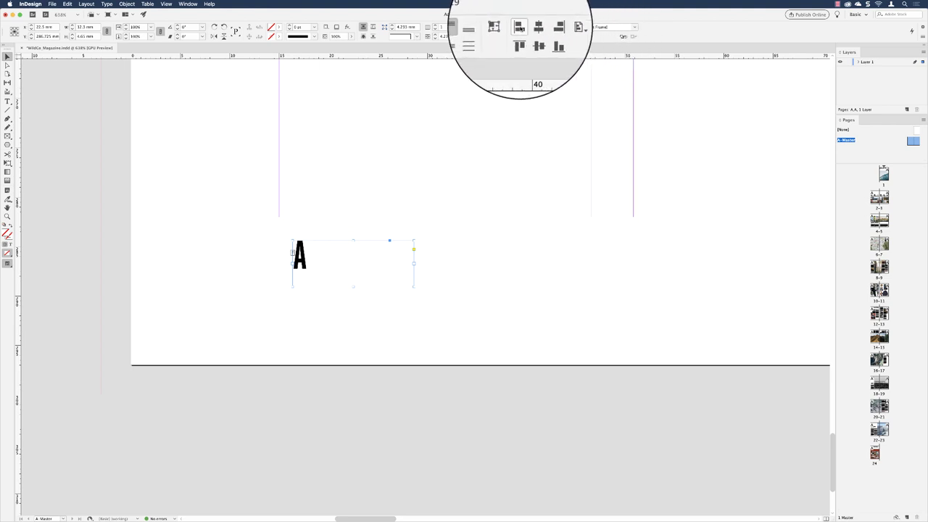
pyautogui.click(519, 27)
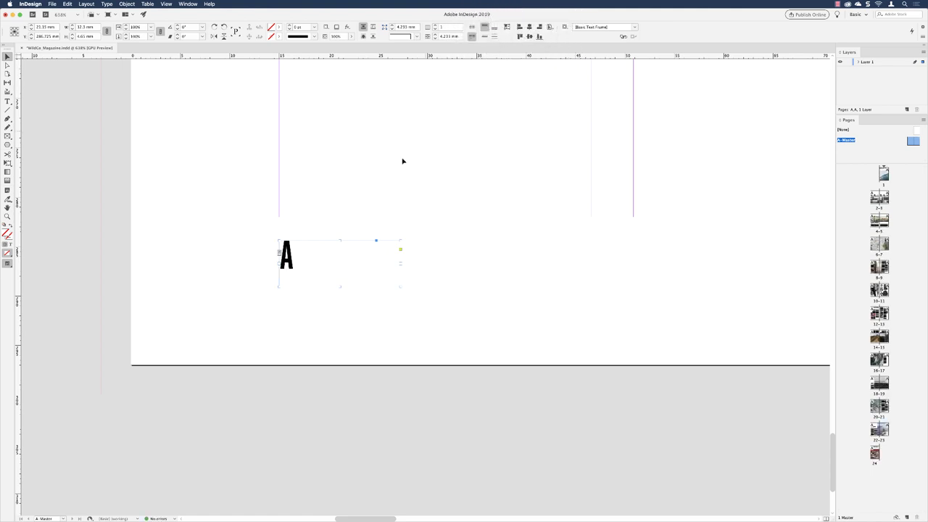
pyautogui.press('Down')
pyautogui.press('Down')
pyautogui.press('Down')
pyautogui.press('Down')
pyautogui.press('Down')
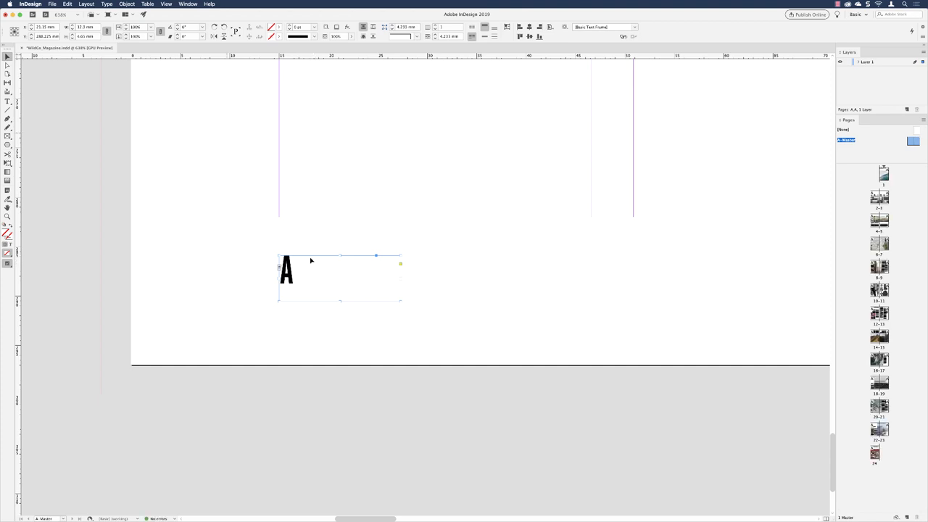
# Fit the master spread in view, copy the page number frame and paste it in place.
pyautogui.click(167, 4)
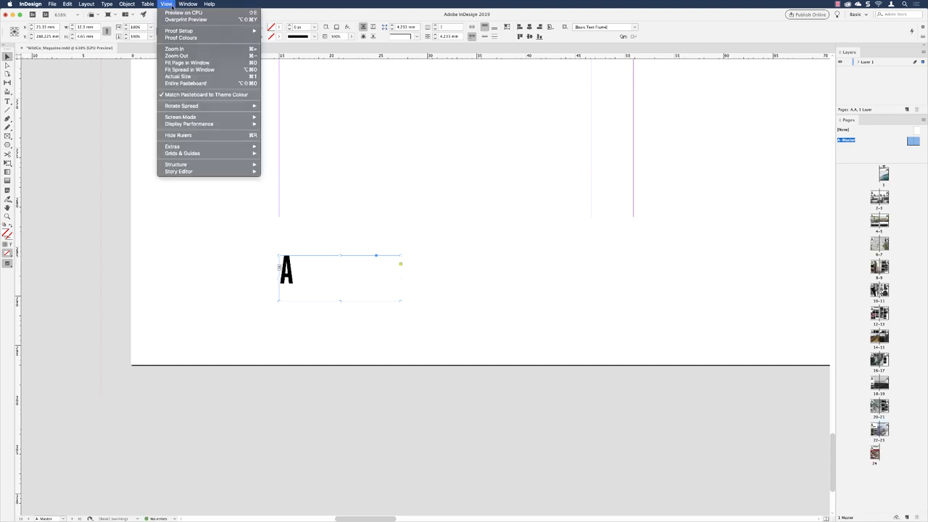
pyautogui.click(176, 69)
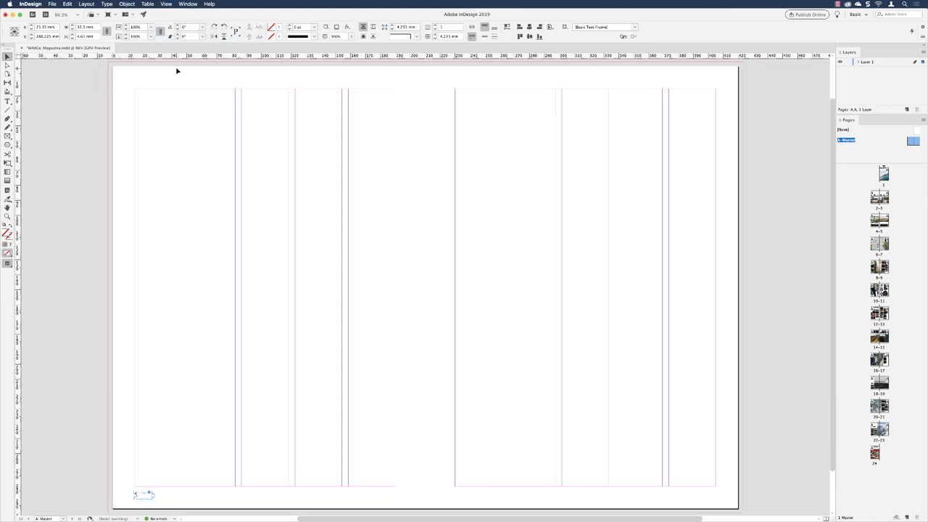
pyautogui.click(69, 4)
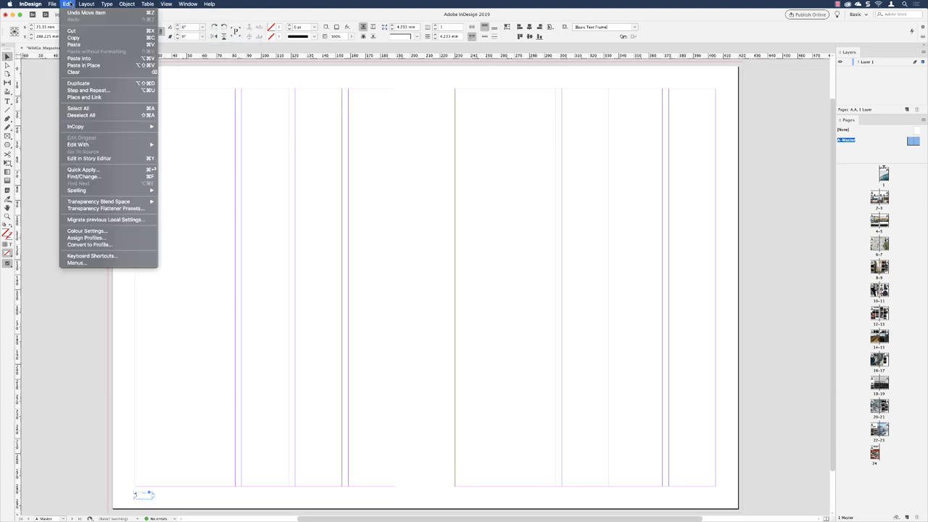
pyautogui.click(75, 38)
pyautogui.click(66, 3)
pyautogui.click(81, 65)
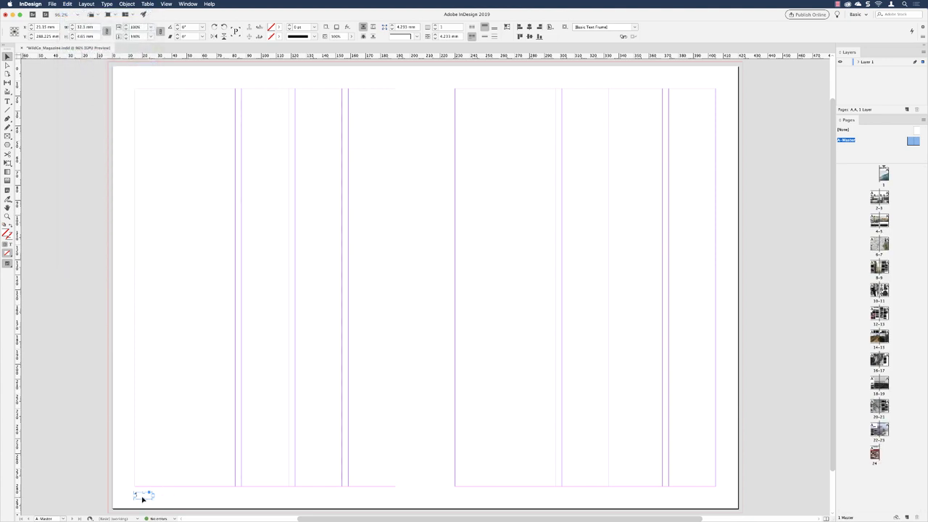
# Move the copied page number frame straight across to the right master page and align it to the right margin.
pyautogui.moveTo(142, 496); pyautogui.dragTo(651, 496)
pyautogui.click(541, 70)
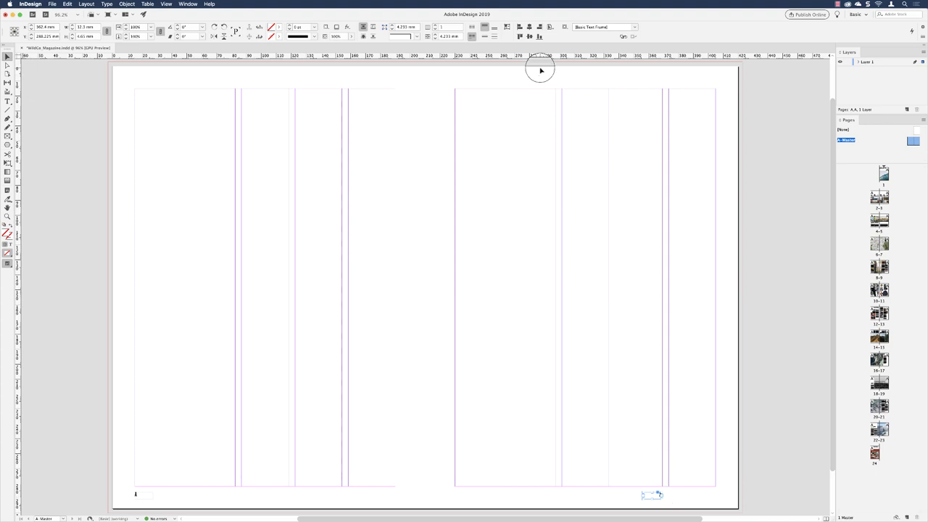
pyautogui.click(540, 27)
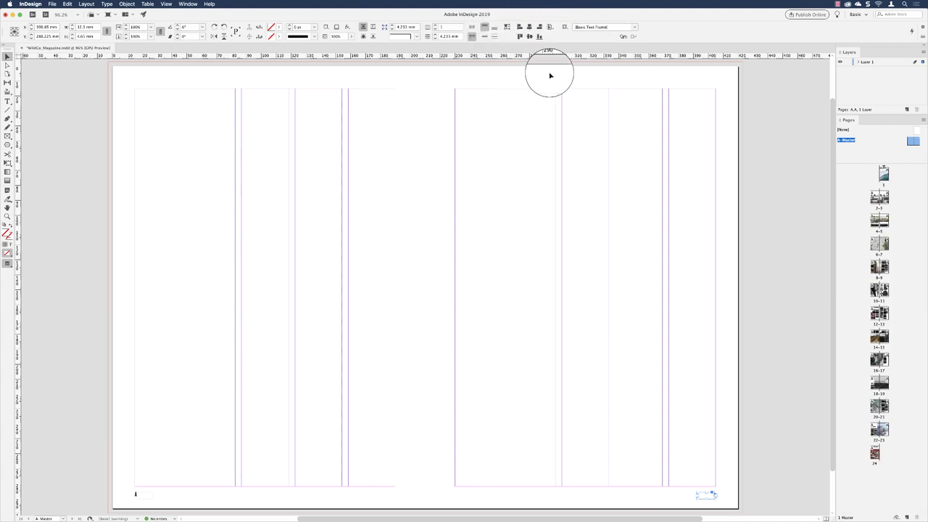
pyautogui.click(737, 428)
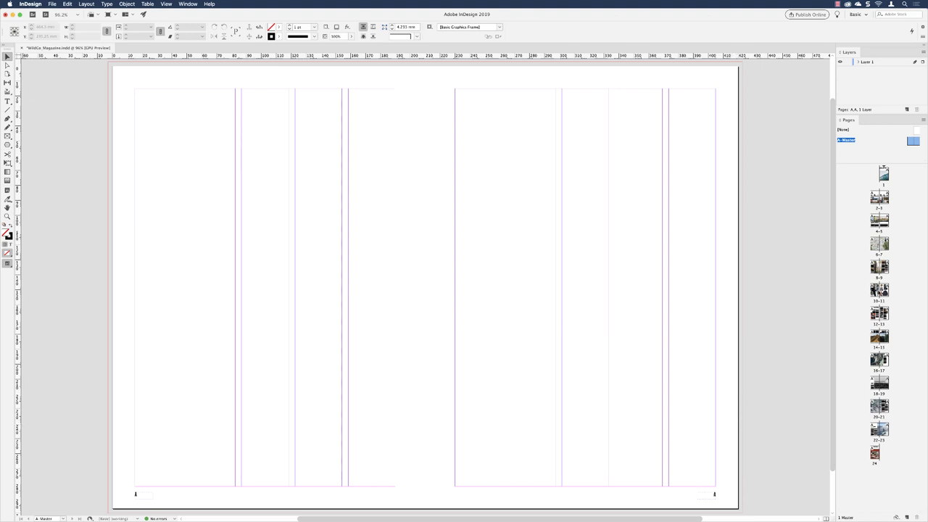
# Check the page numbering on spreads 2-3 and 12-13 and on page 24.
pyautogui.click(879, 208)
pyautogui.doubleClick(878, 208)
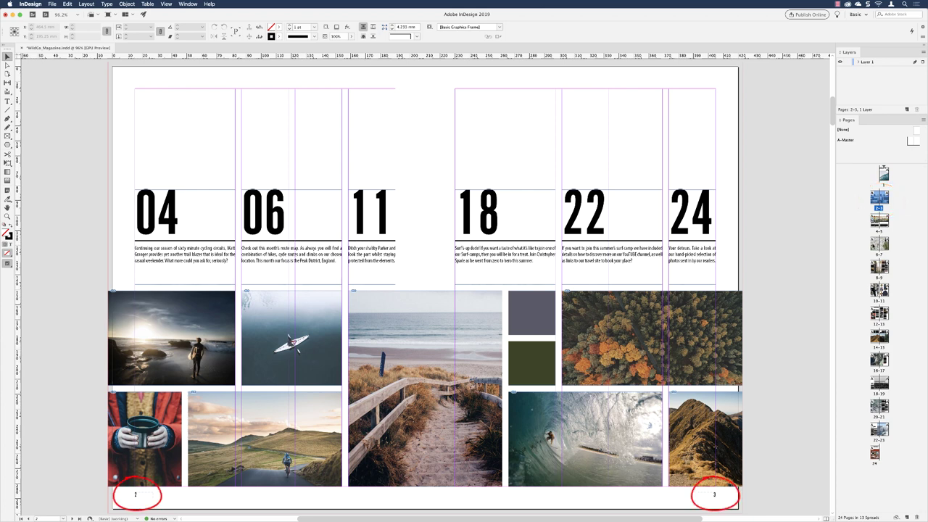
pyautogui.click(879, 324)
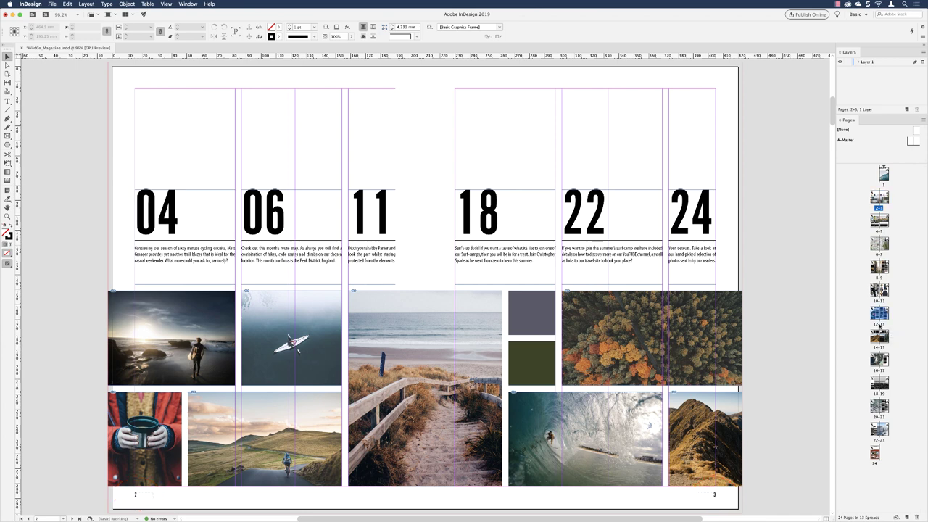
pyautogui.doubleClick(879, 325)
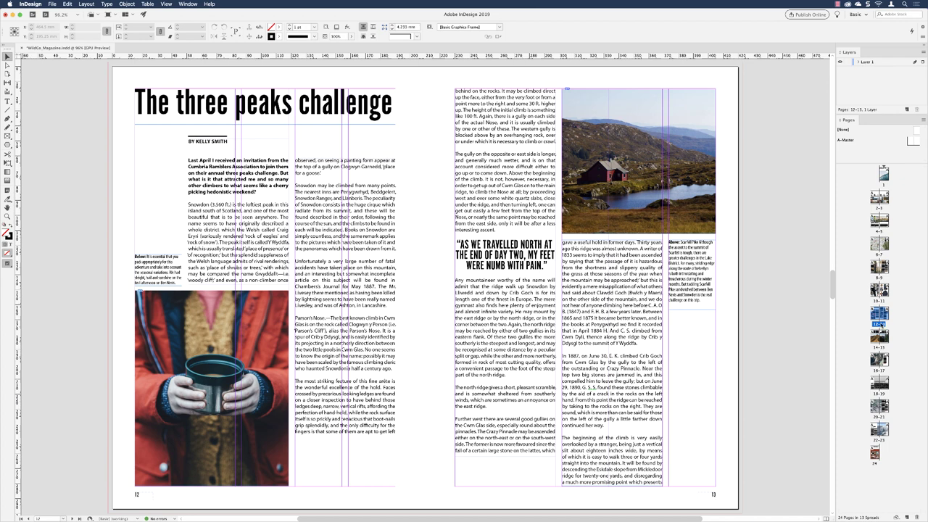
pyautogui.keyDown('alt'); pyautogui.click(875, 454); pyautogui.keyUp('alt')
pyautogui.doubleClick(875, 454)
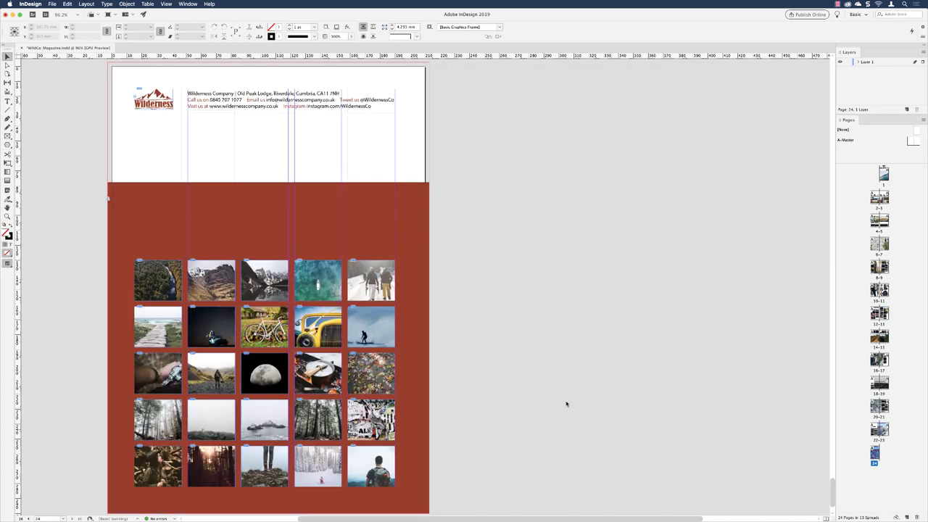
# Raise the red background frame's lower edge on page 24 to the bottom margin to check for the page number, and restore its height.
pyautogui.moveTo(499, 390); pyautogui.dragTo(544, 311)
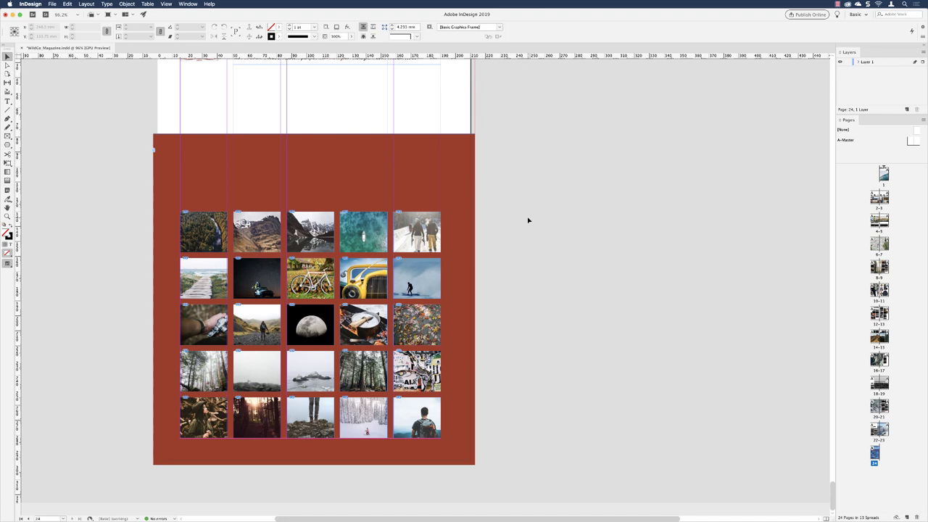
pyautogui.click(154, 152)
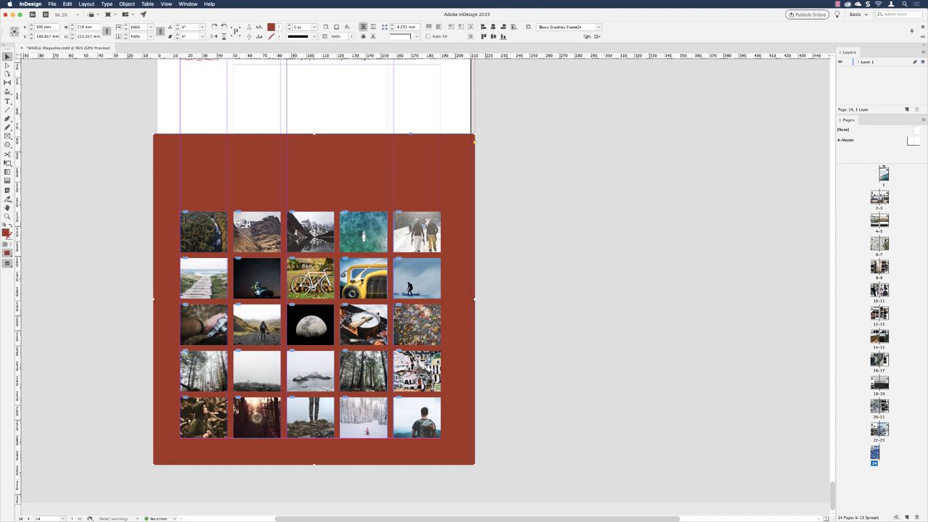
pyautogui.moveTo(313, 464); pyautogui.dragTo(314, 439)
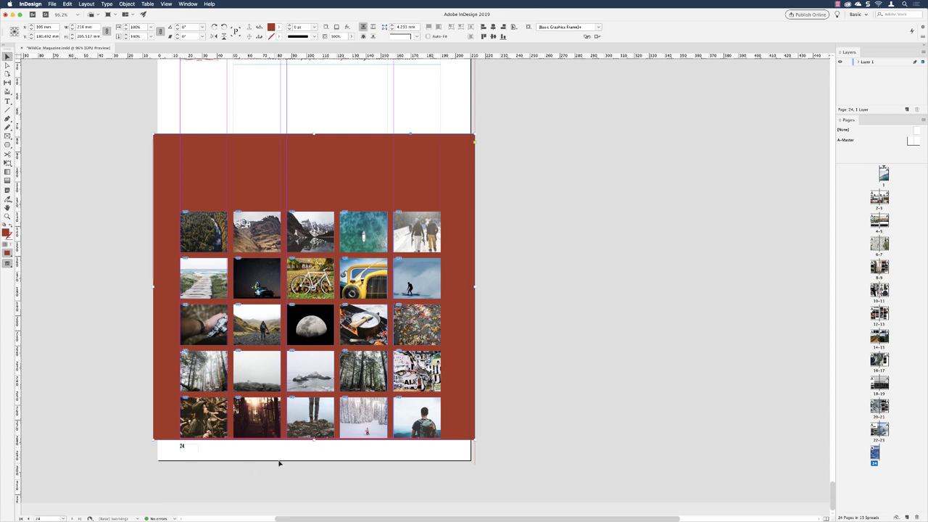
pyautogui.moveTo(312, 438); pyautogui.dragTo(313, 464)
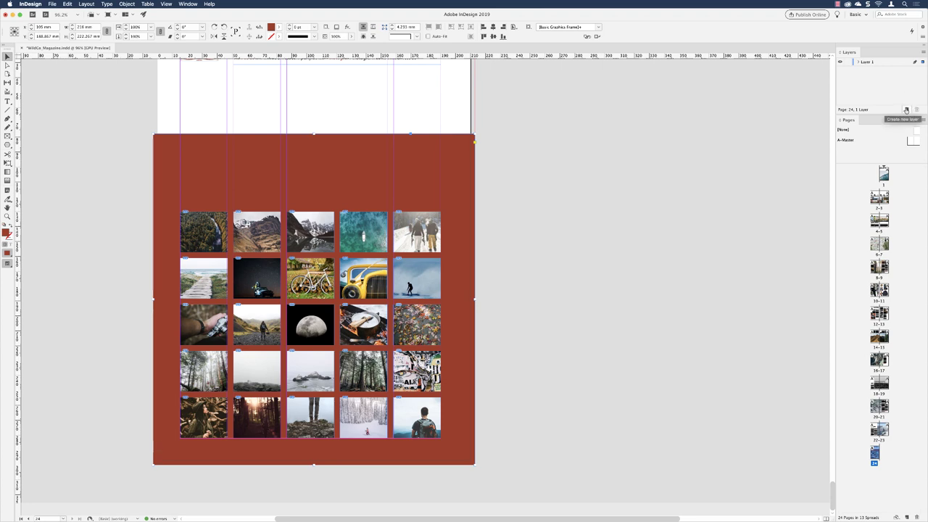
# Create a new layer above Layer 1 and name it Master Page Items.
pyautogui.click(905, 110)
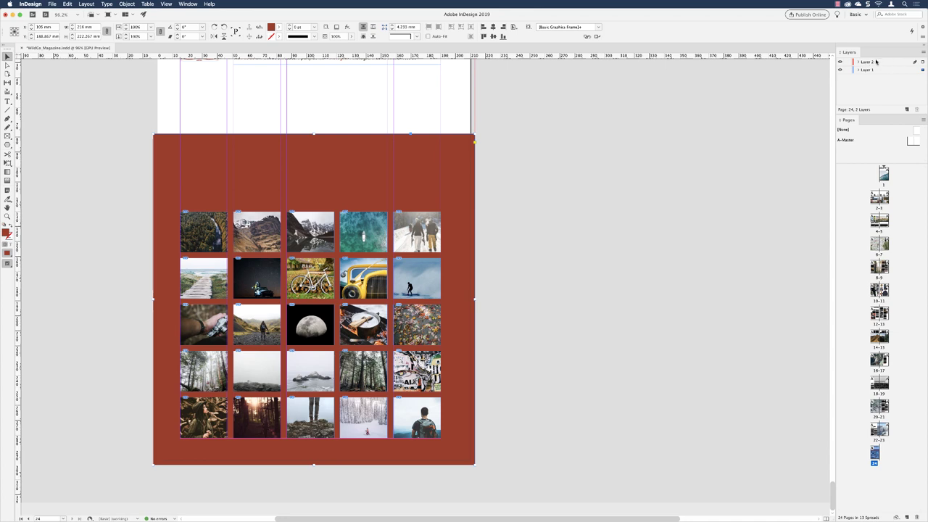
pyautogui.doubleClick(881, 63)
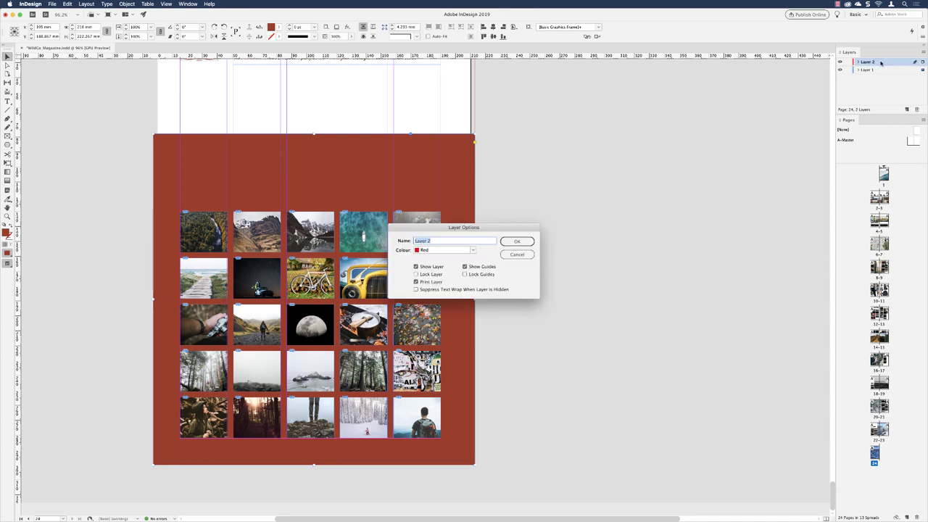
pyautogui.write('Master Page Items')
pyautogui.click(517, 241)
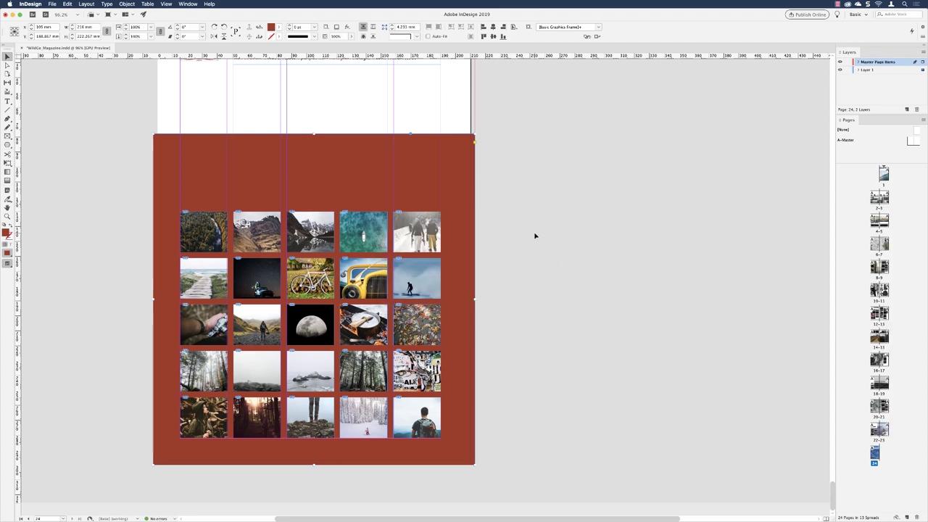
# Move both page number frames on A-Master to the Master Page Items layer and lock that layer.
pyautogui.doubleClick(846, 142)
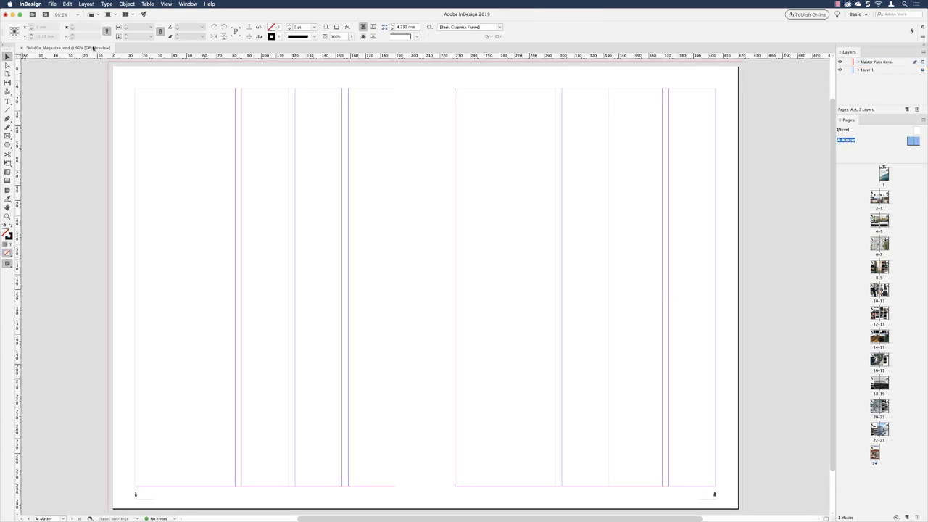
pyautogui.click(67, 4)
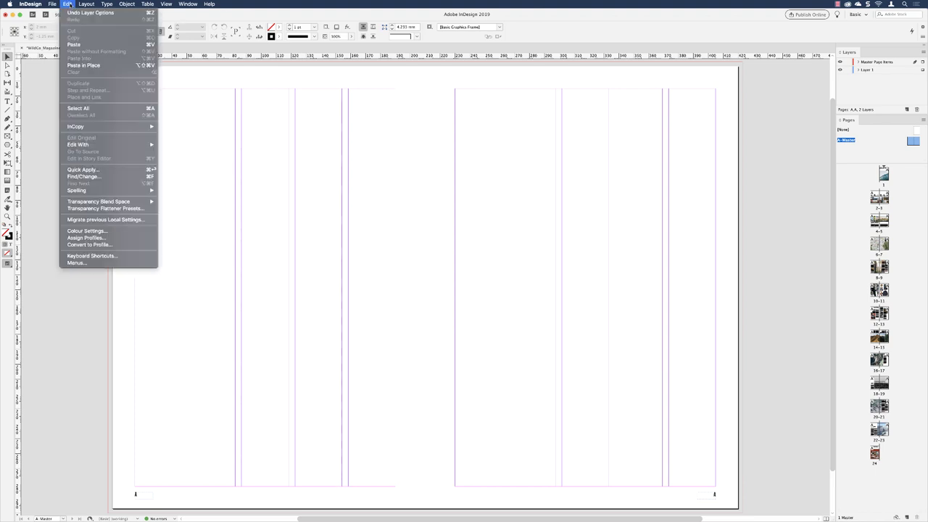
pyautogui.click(82, 108)
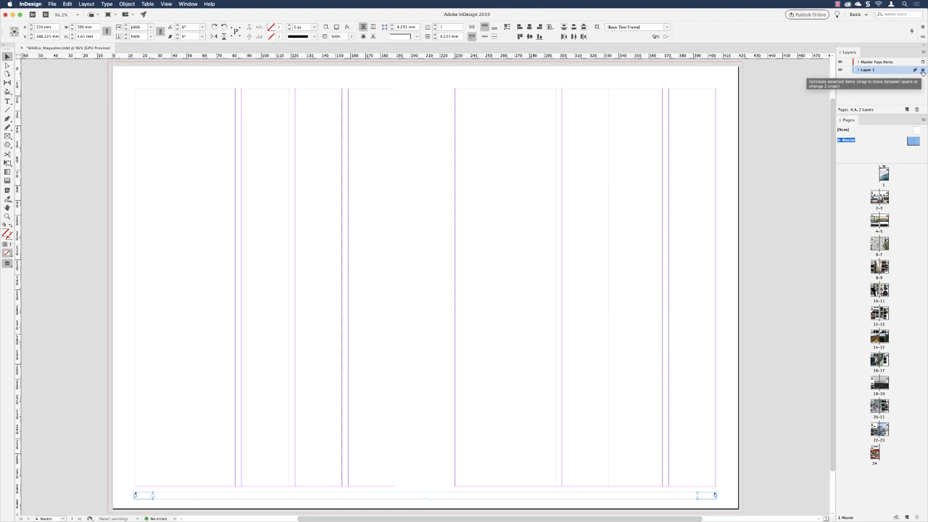
pyautogui.moveTo(923, 64); pyautogui.dragTo(923, 63)
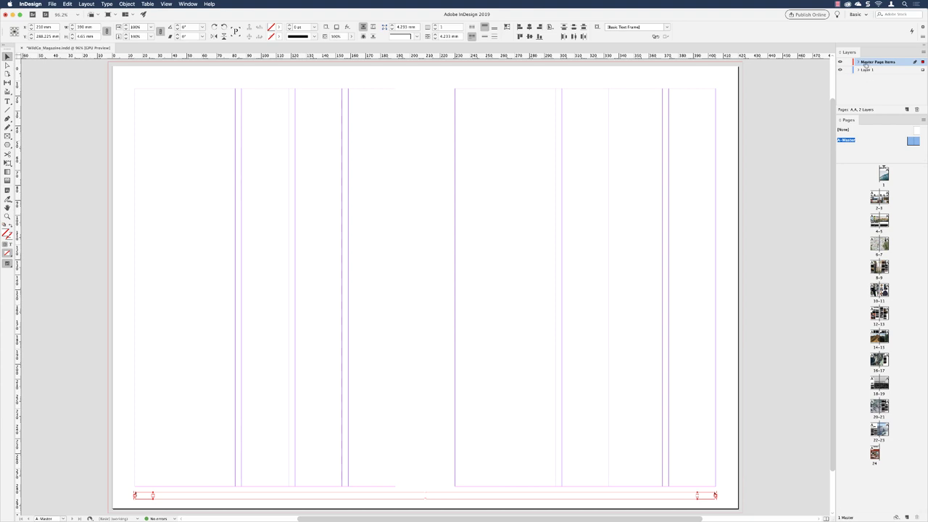
pyautogui.click(848, 62)
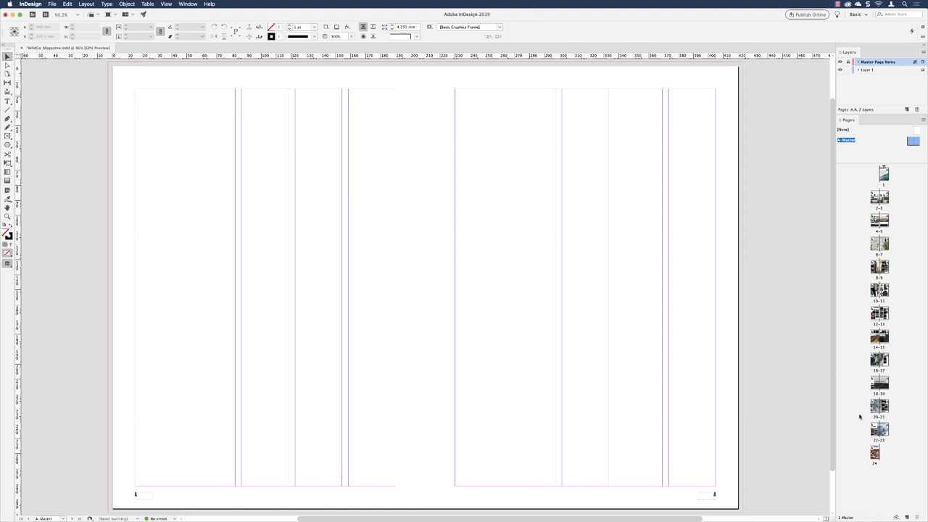
# Make Layer 1 the active layer and check the page number up close on page 24.
pyautogui.press('shift+super+Page_Down')
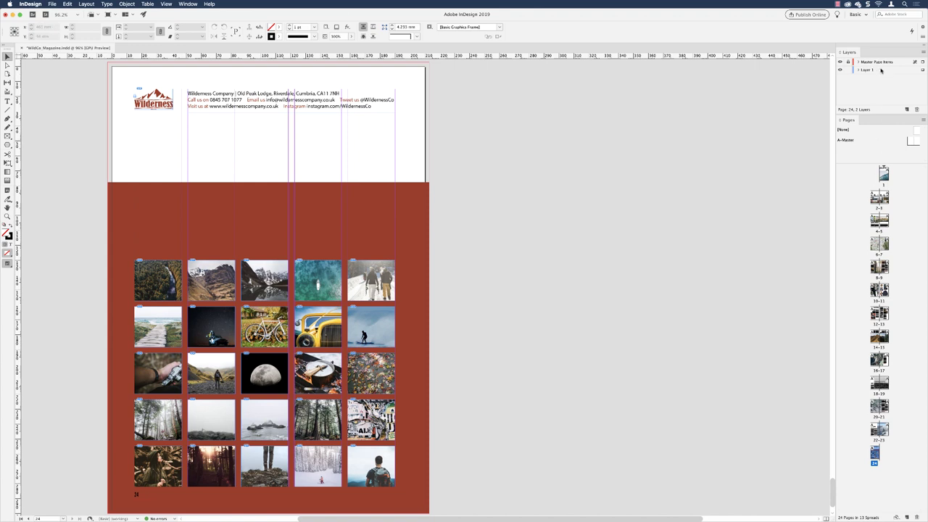
pyautogui.click(881, 70)
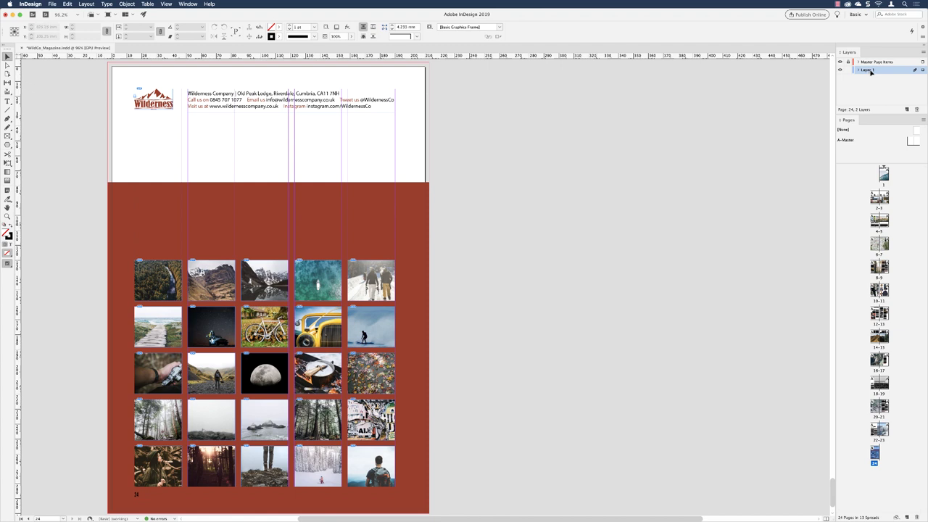
pyautogui.click(7, 217)
pyautogui.click(176, 483)
pyautogui.click(337, 460)
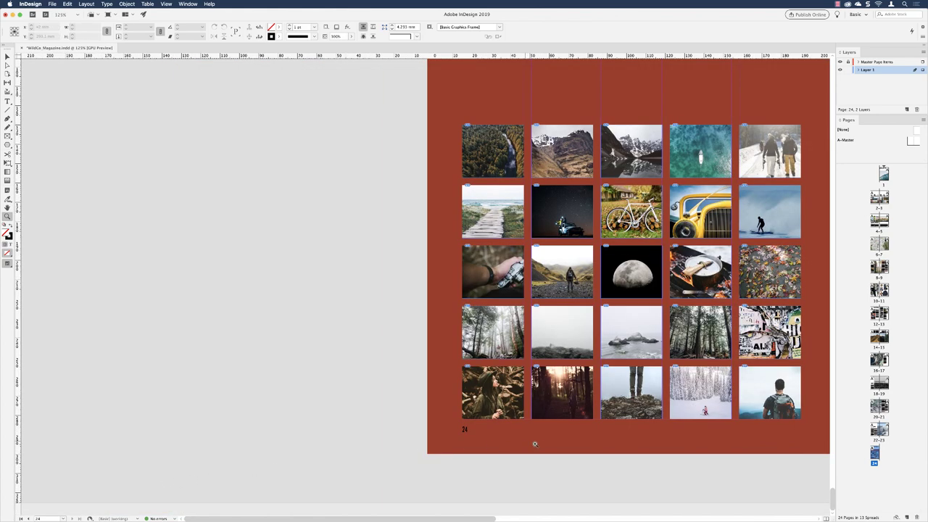
pyautogui.click(534, 444)
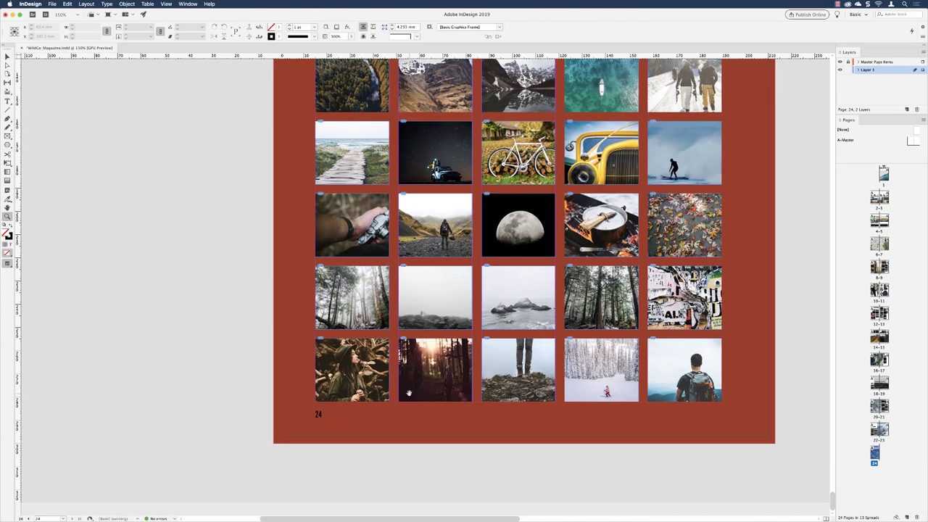
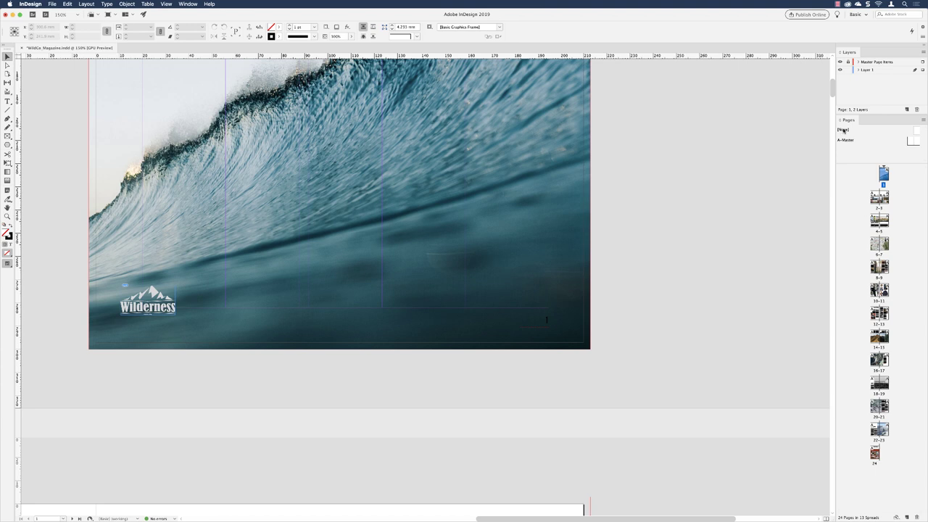
# Apply the [None] master to the cover page and fit spread 2-3 in the window.
pyautogui.moveTo(842, 130); pyautogui.dragTo(883, 174)
pyautogui.moveTo(883, 174); pyautogui.dragTo(886, 177)
pyautogui.moveTo(890, 172)
pyautogui.doubleClick(879, 206)
pyautogui.click(167, 5)
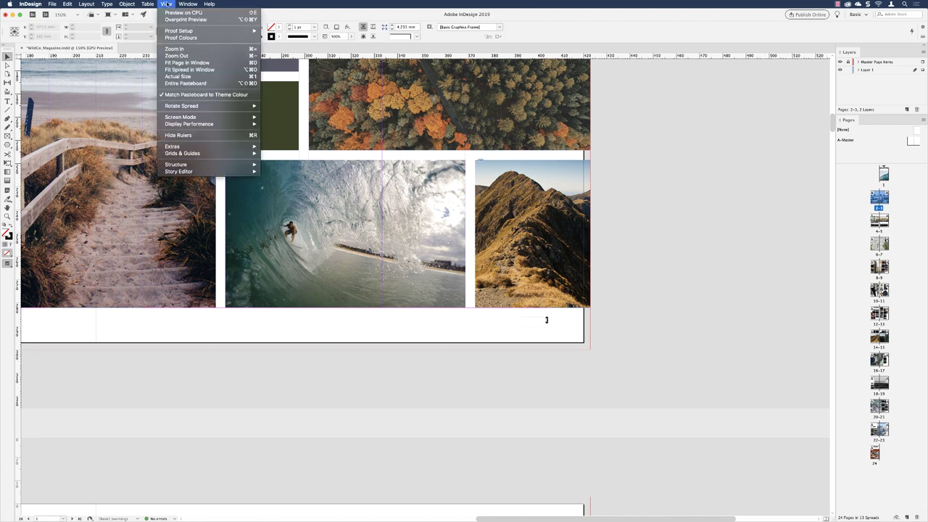
pyautogui.click(185, 70)
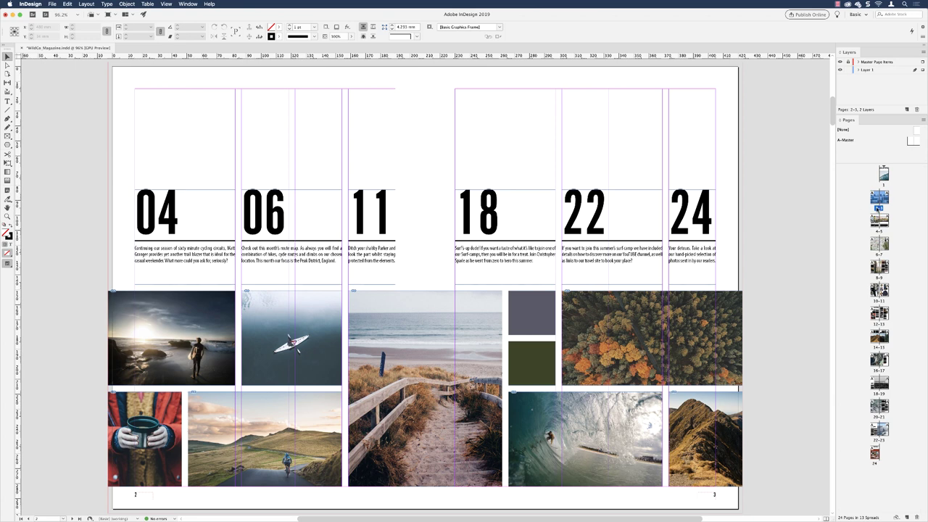
# Try starting a new section on spread 2-3 with page numbering starting at 1.
pyautogui.keyDown('alt'); pyautogui.click(879, 210); pyautogui.keyUp('alt')
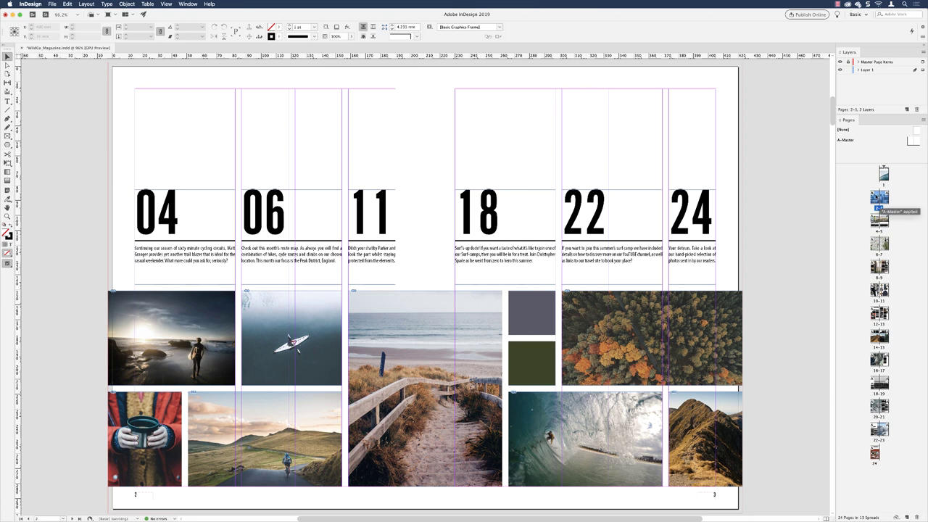
pyautogui.rightClick(879, 208)
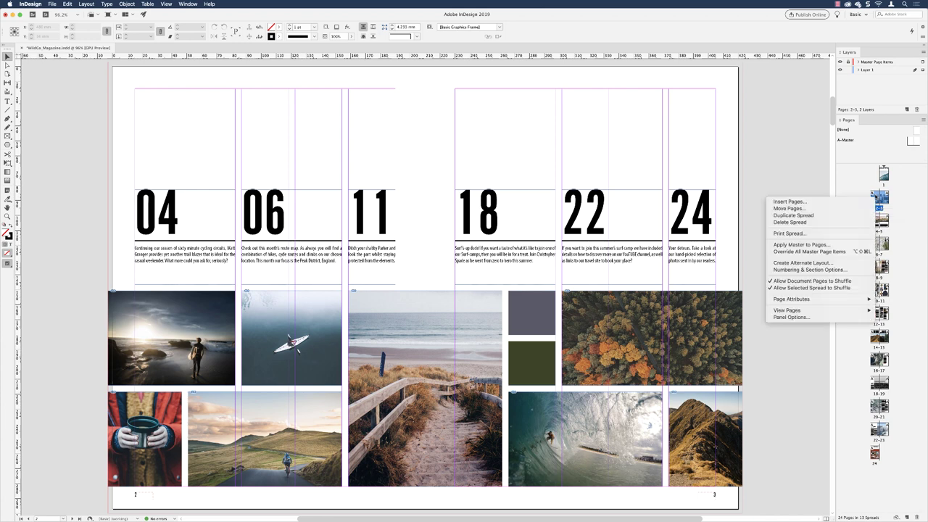
pyautogui.click(811, 270)
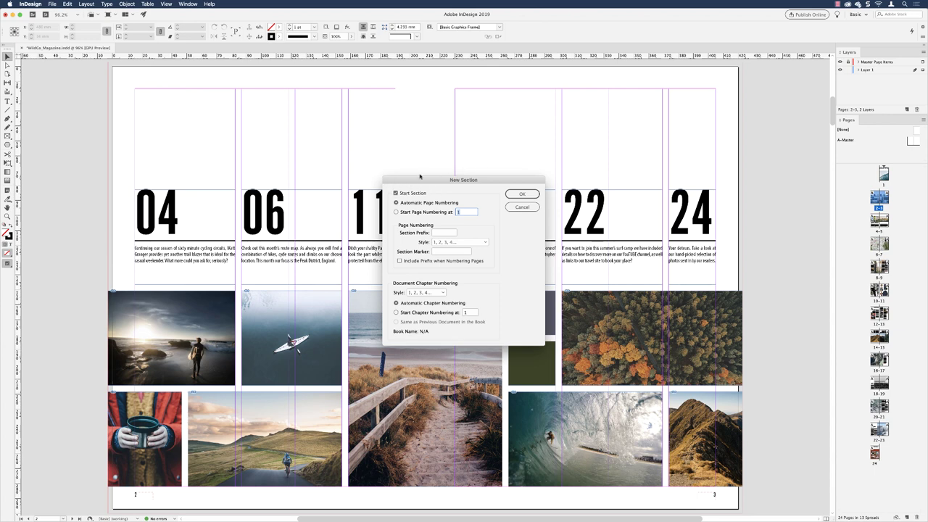
pyautogui.click(396, 212)
pyautogui.click(522, 194)
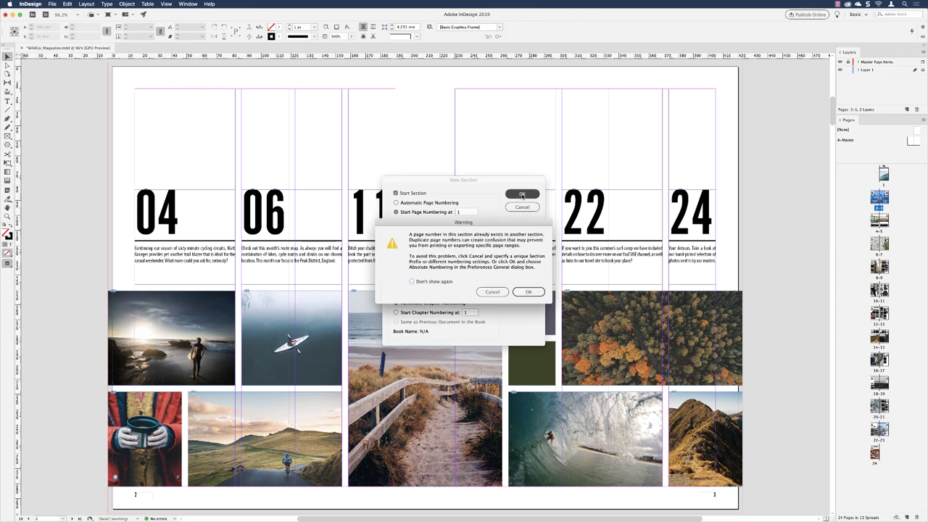
pyautogui.click(529, 292)
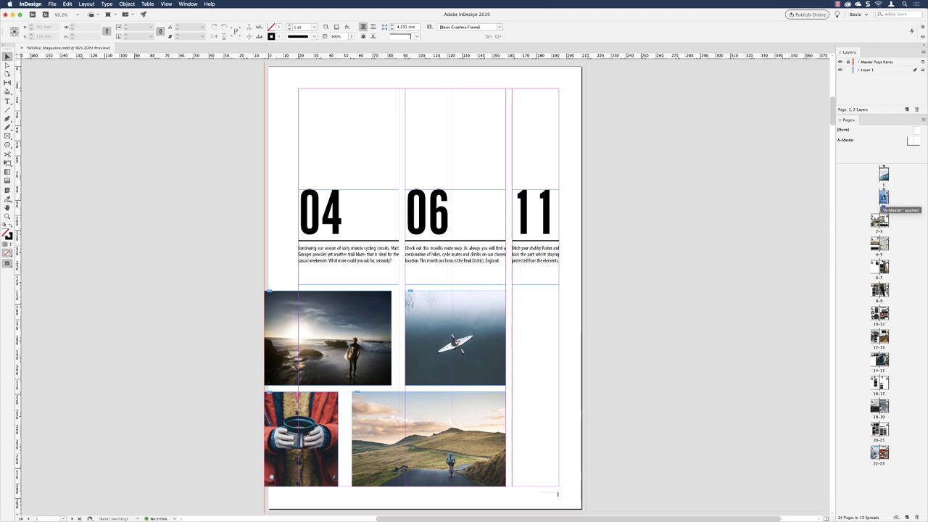
# Inspect the rearranged spread 2-3 and undo the new section.
pyautogui.click(880, 206)
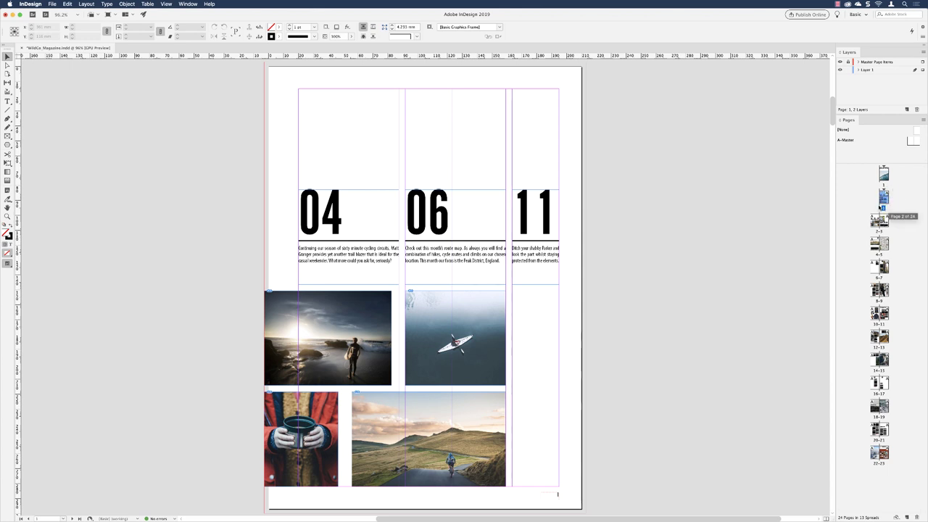
pyautogui.doubleClick(880, 230)
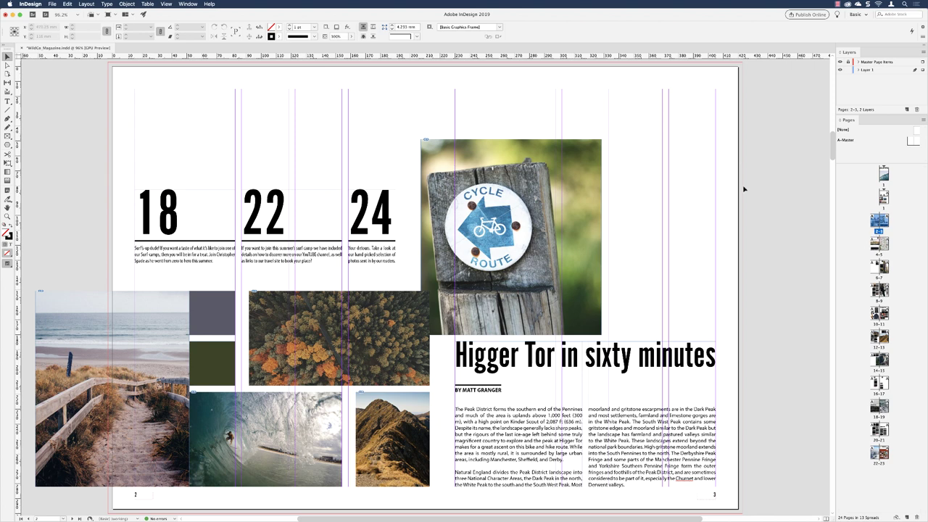
pyautogui.click(67, 5)
pyautogui.click(89, 13)
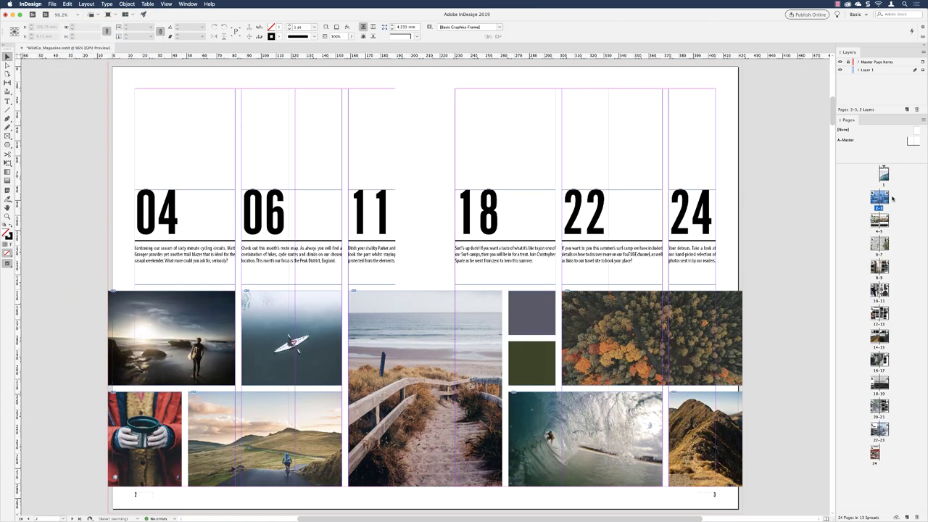
# Stop document pages from shuffling and start a new section on spread 2-3 with page numbering starting at 1.
pyautogui.click(923, 120)
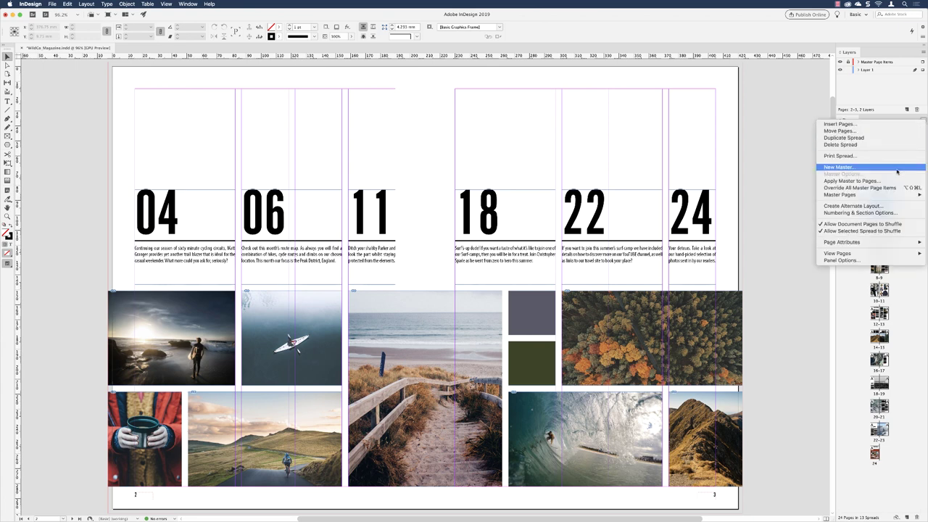
pyautogui.click(832, 224)
pyautogui.rightClick(877, 198)
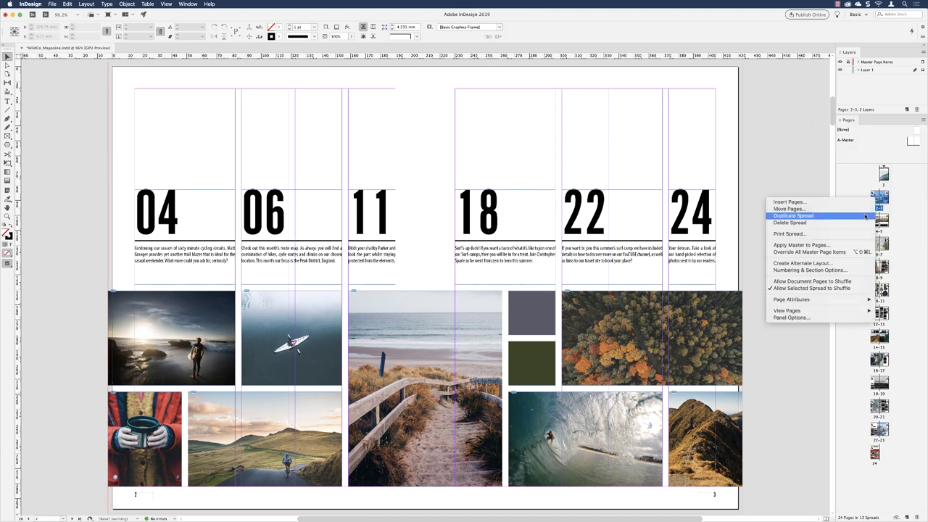
pyautogui.click(841, 270)
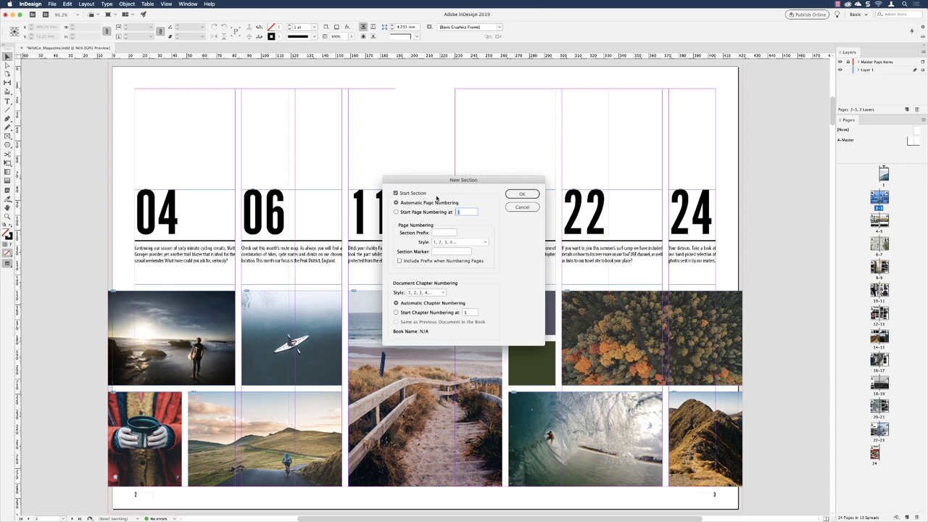
pyautogui.click(397, 212)
pyautogui.click(512, 195)
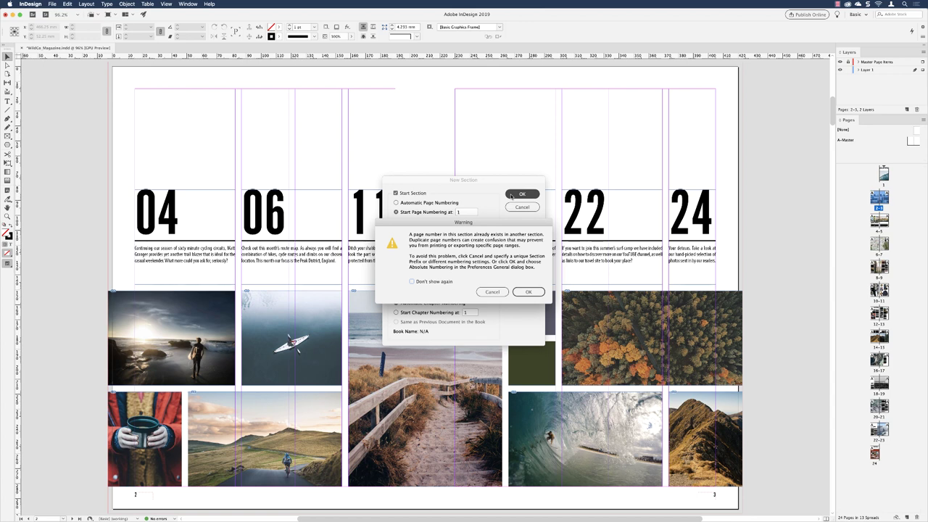
pyautogui.click(518, 292)
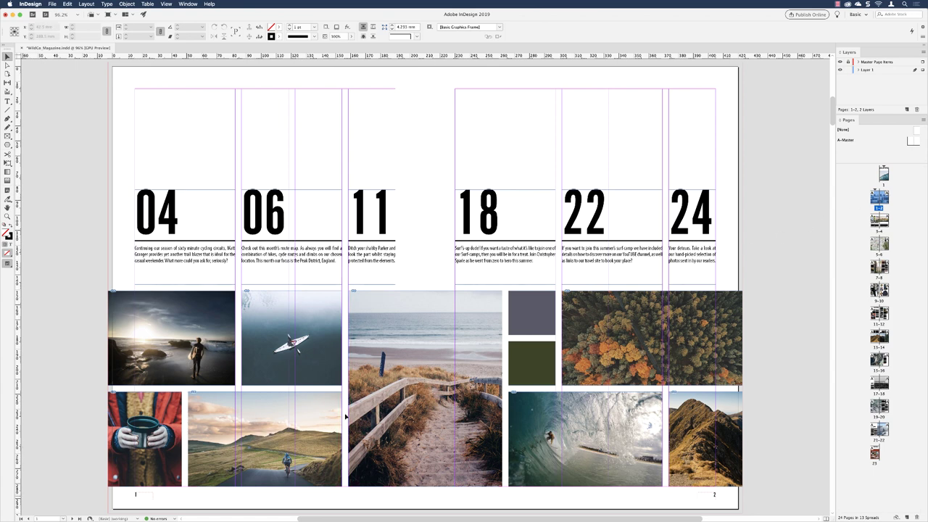
# Set the cover page section's page numbering style to lowercase Roman numerals (i, ii, iii, iv).
pyautogui.click(883, 174)
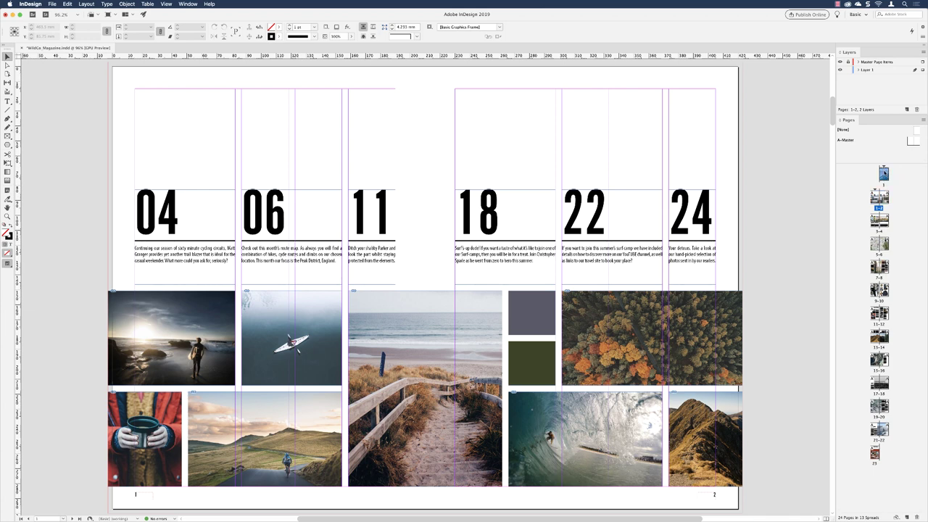
pyautogui.rightClick(885, 174)
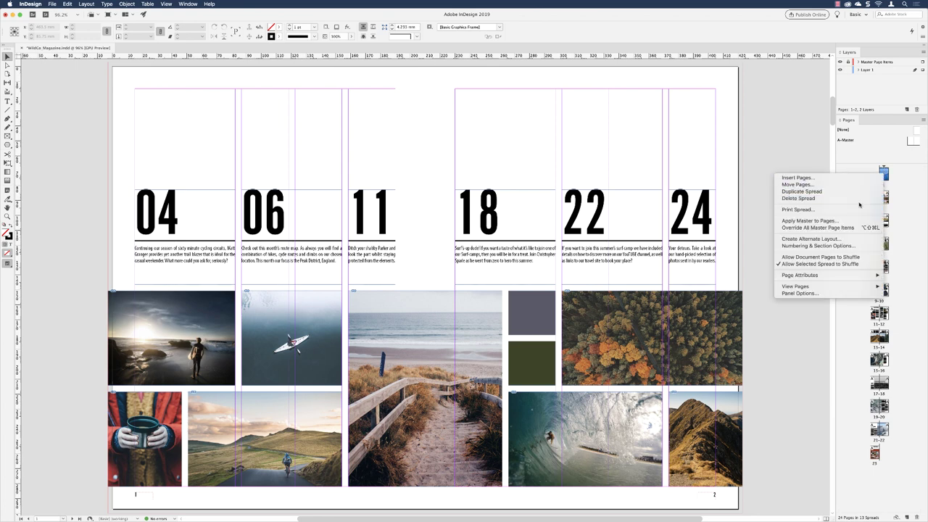
pyautogui.click(825, 247)
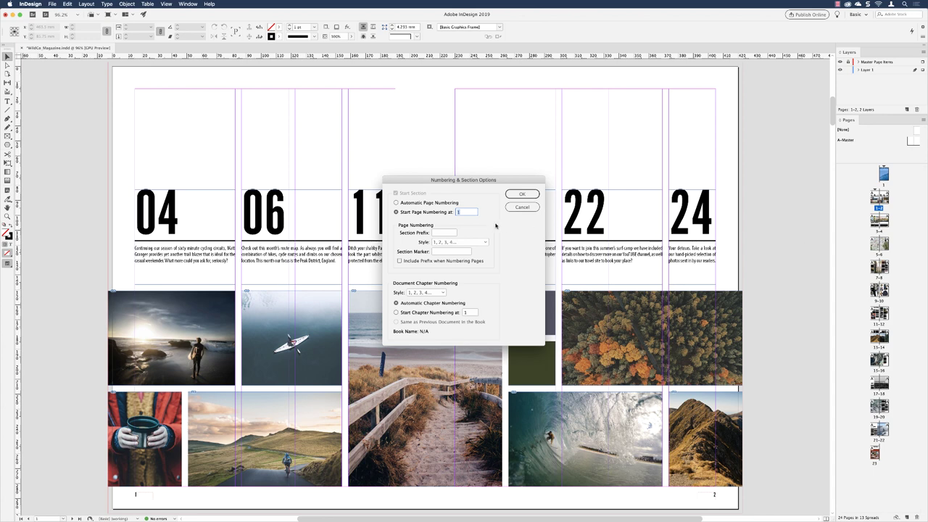
pyautogui.click(462, 242)
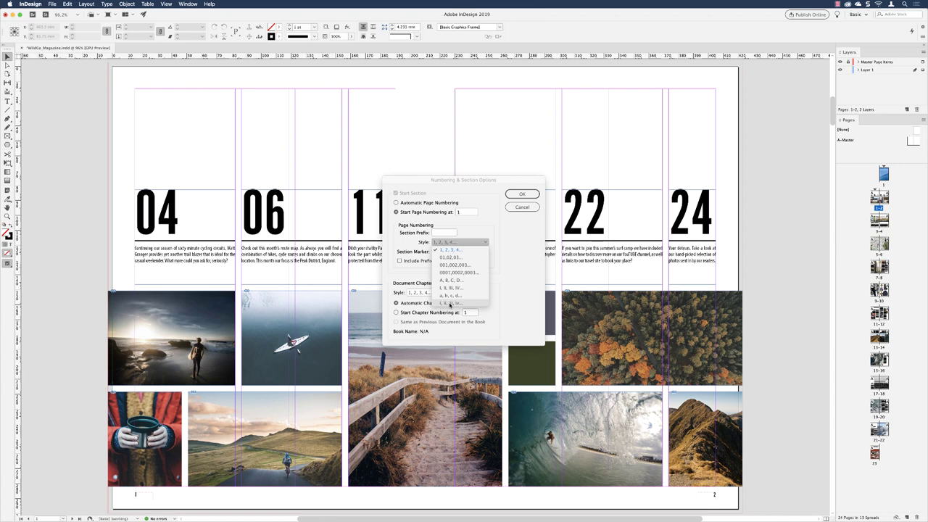
pyautogui.click(451, 303)
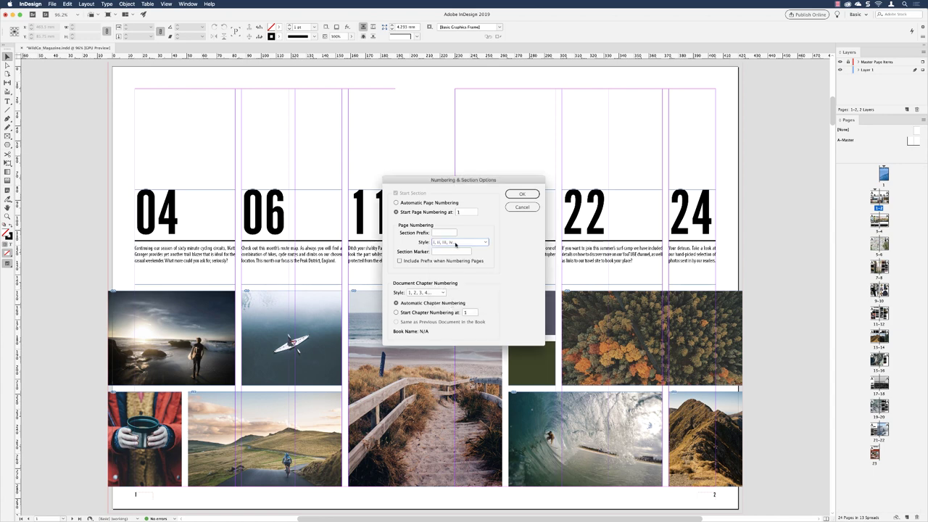
pyautogui.click(523, 197)
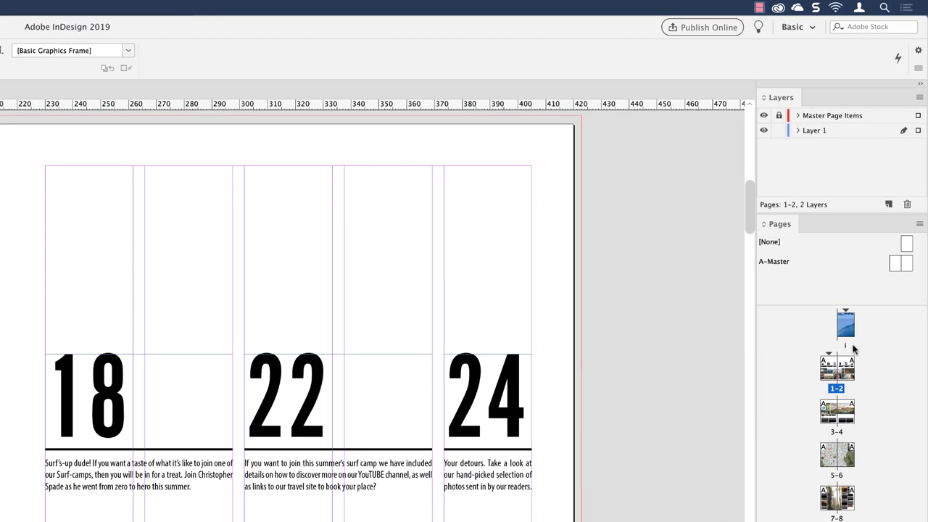
pyautogui.moveTo(840, 347); pyautogui.dragTo(848, 328)
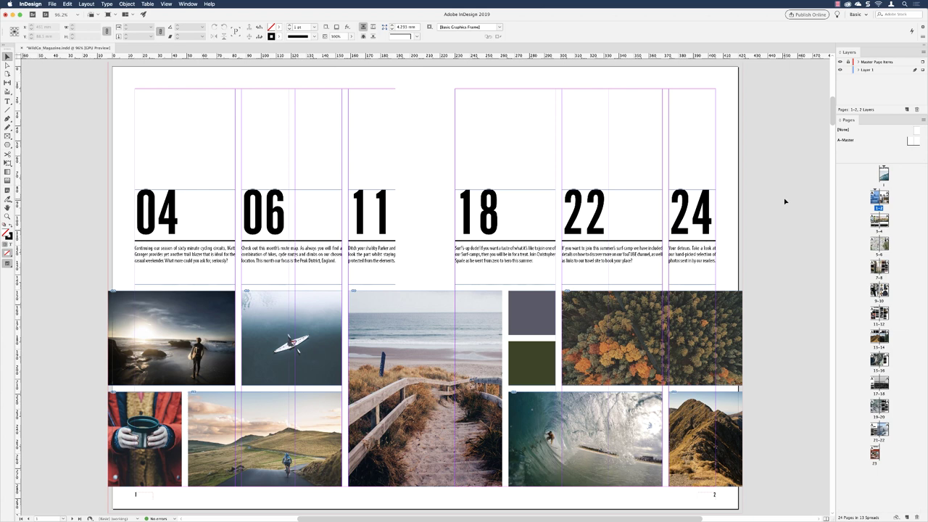
# Unlock the Master Page Items layer and delete the page number marker from the right page's text frame on A-Master.
pyautogui.doubleClick(845, 140)
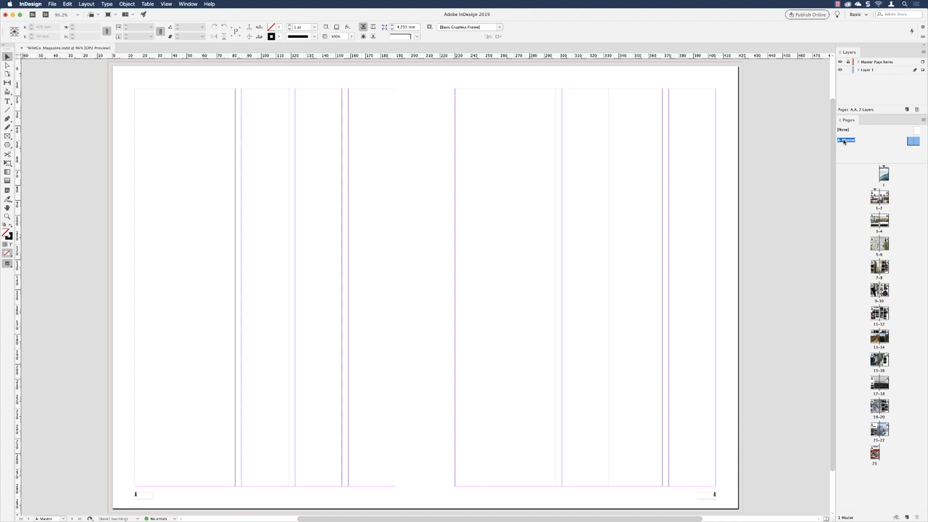
pyautogui.scroll(-3, 642, 321)
pyautogui.hscroll(2, 643, 321)
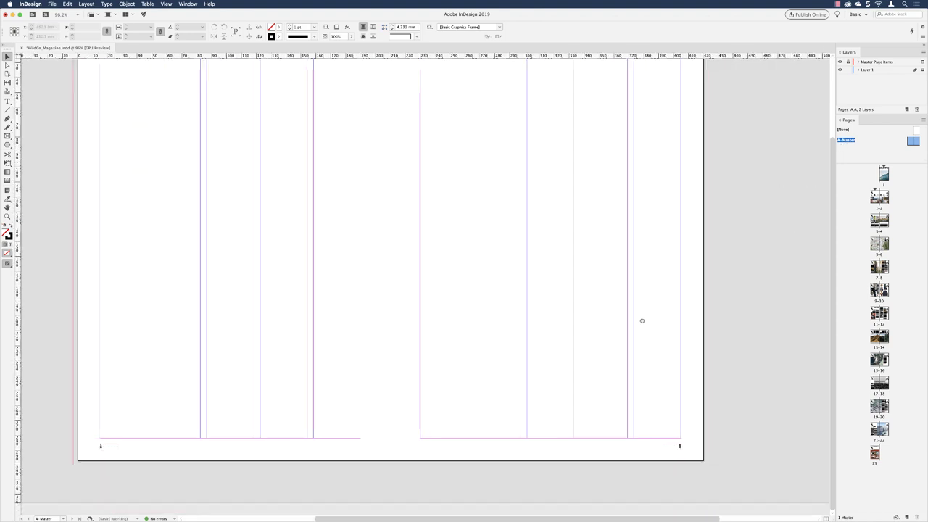
pyautogui.click(8, 216)
pyautogui.hscroll(3, 674, 455)
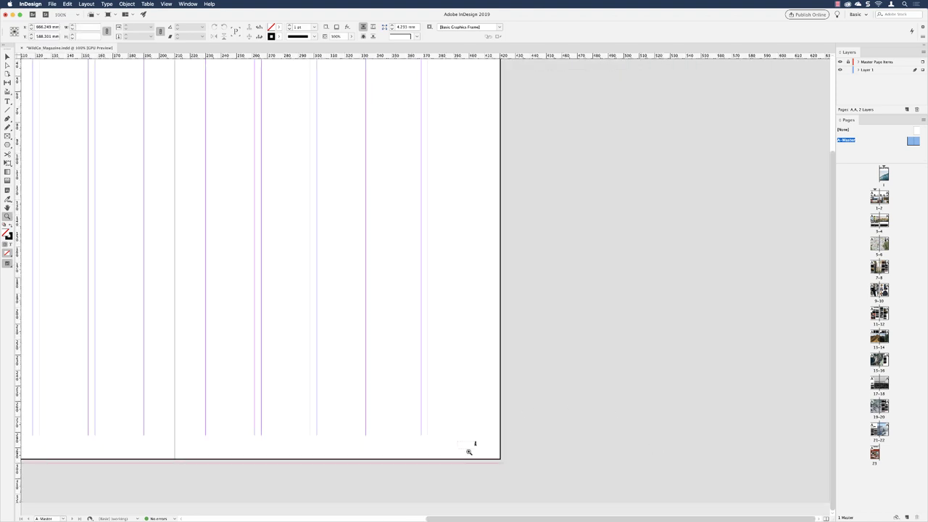
pyautogui.scroll(6, 471, 446)
pyautogui.scroll(2, 409, 245)
pyautogui.hscroll(-2, 409, 244)
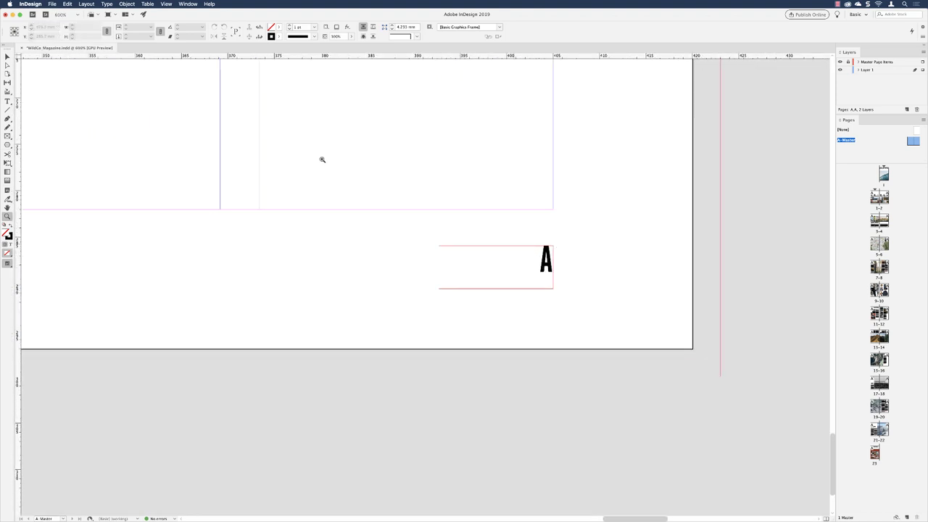
pyautogui.click(8, 57)
pyautogui.click(849, 63)
pyautogui.doubleClick(541, 253)
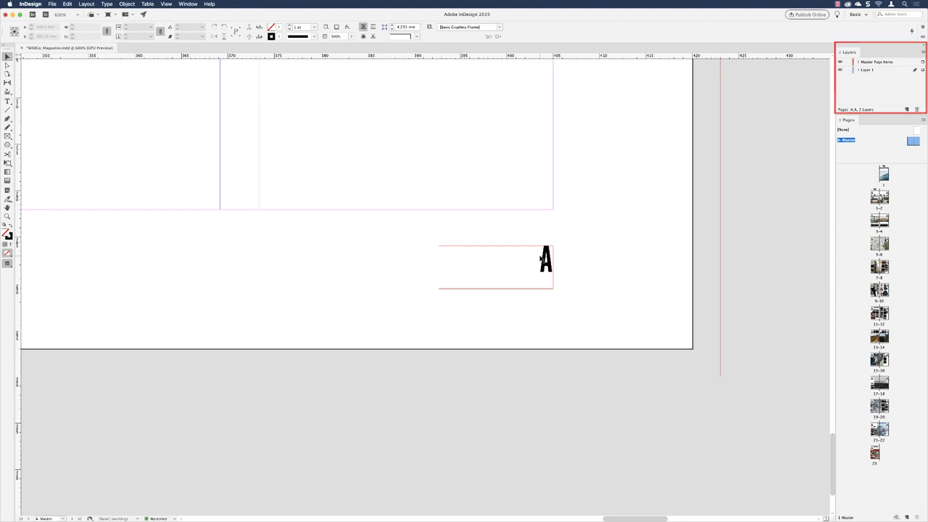
pyautogui.doubleClick(541, 255)
pyautogui.press('BackSpace')
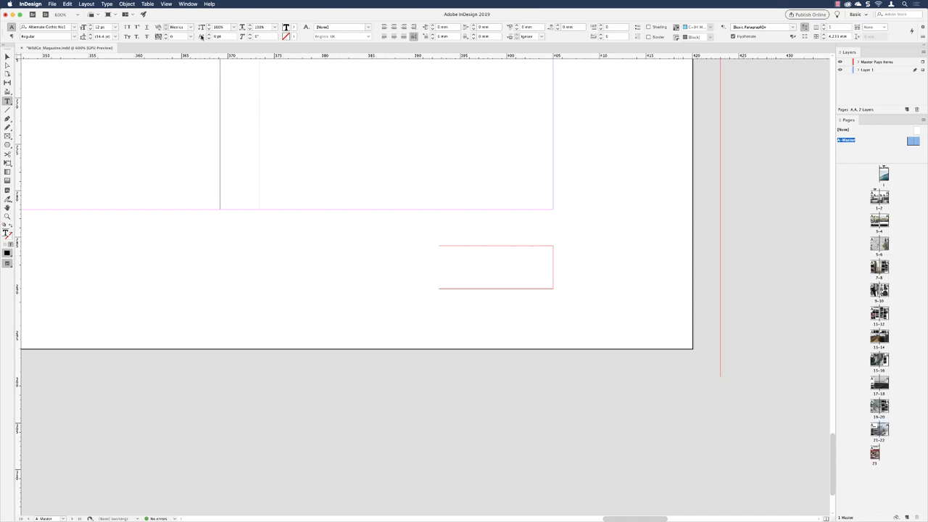
# Insert a Previous Page Number marker followed by an em dash in A-Master's right page number frame.
pyautogui.click(107, 4)
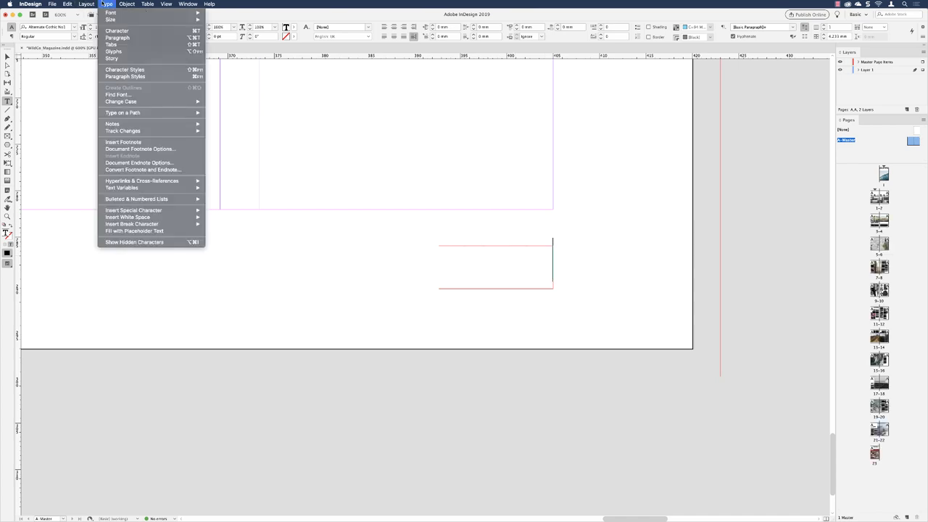
pyautogui.moveTo(184, 210)
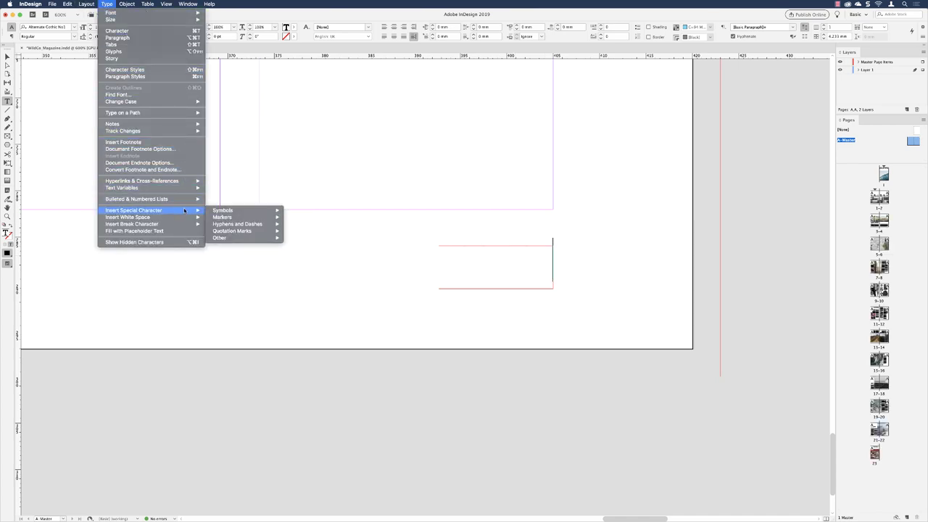
pyautogui.moveTo(242, 218)
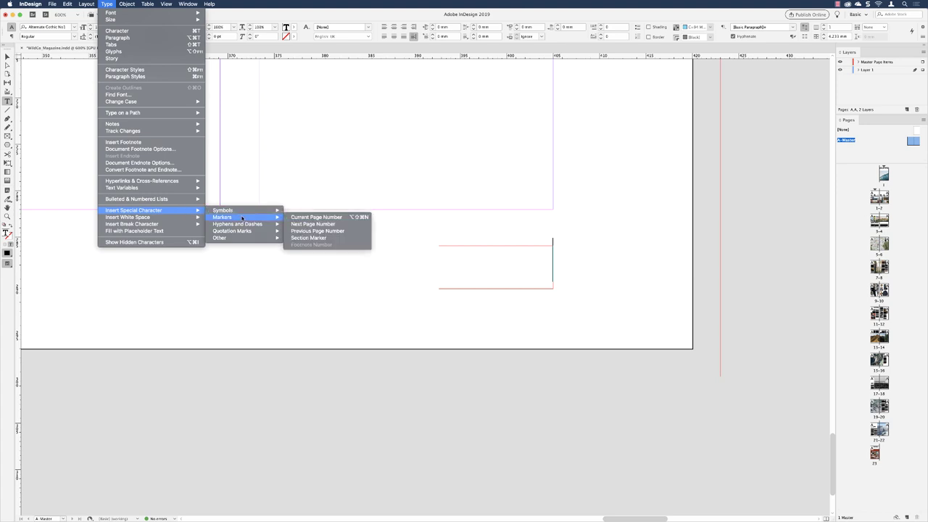
pyautogui.click(313, 231)
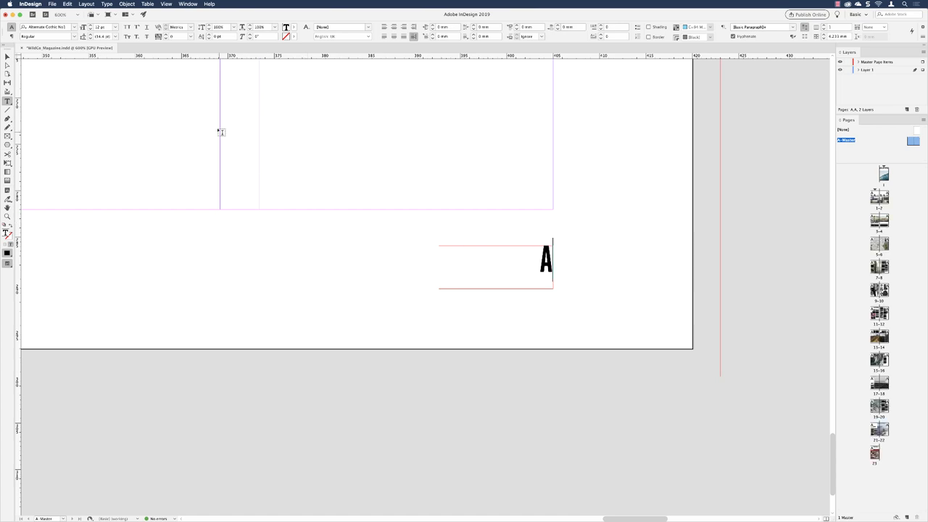
pyautogui.click(107, 4)
pyautogui.moveTo(172, 211)
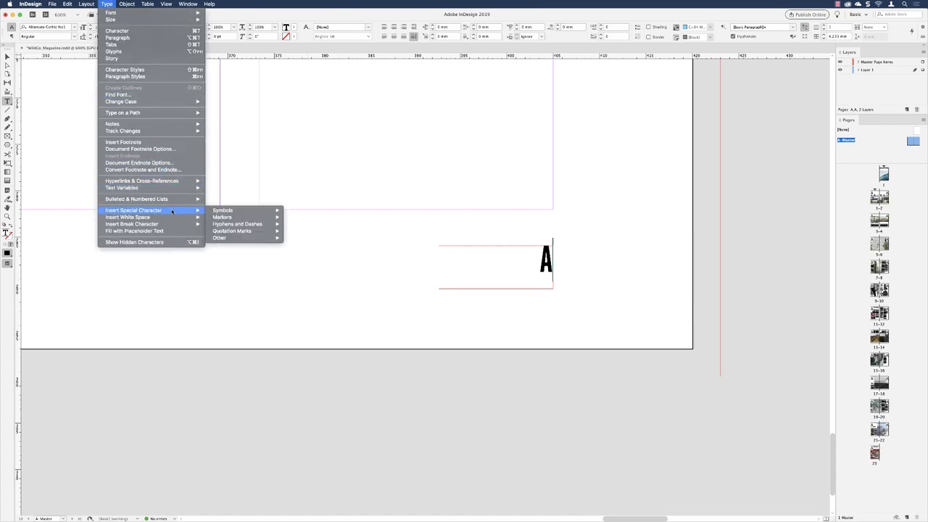
pyautogui.moveTo(227, 225)
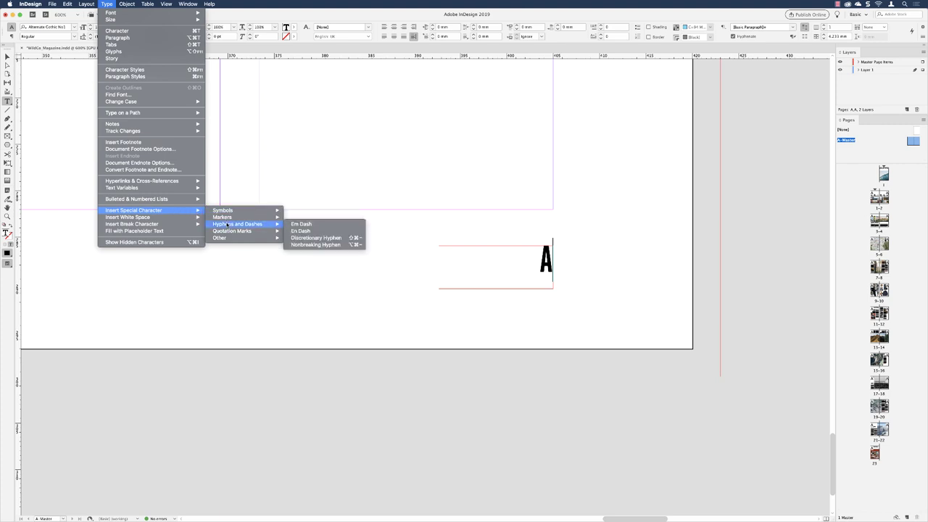
pyautogui.click(301, 225)
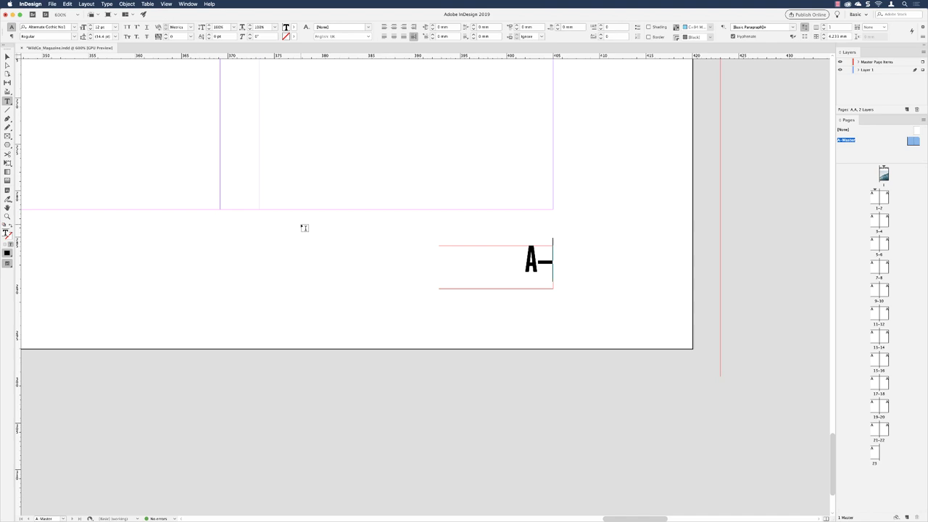
# Add a Current Page Number marker after the em dash and check the numbering on the first spread after the cover.
pyautogui.click(106, 3)
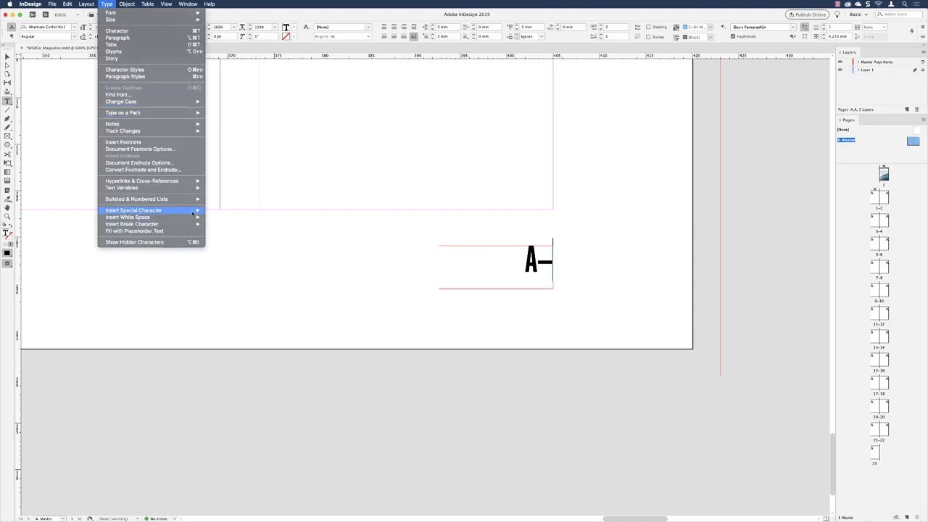
pyautogui.moveTo(191, 210)
pyautogui.moveTo(225, 217)
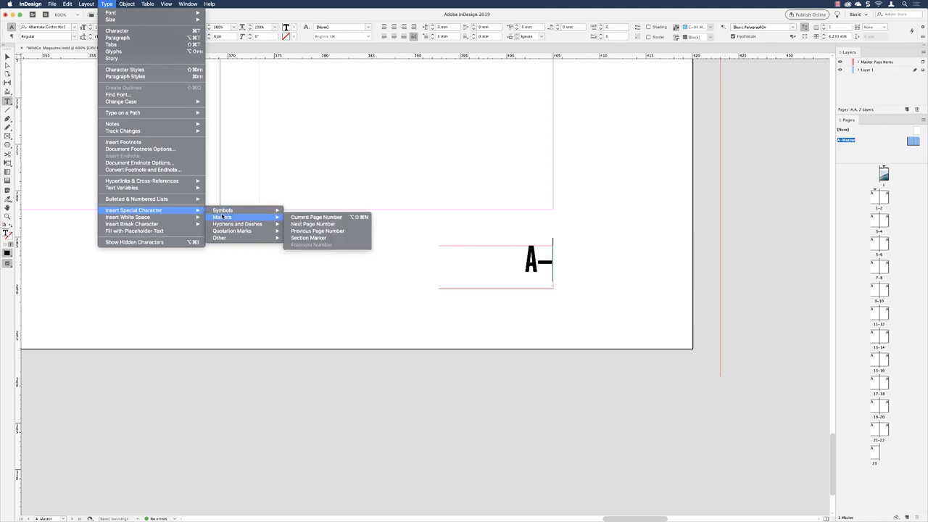
pyautogui.click(298, 218)
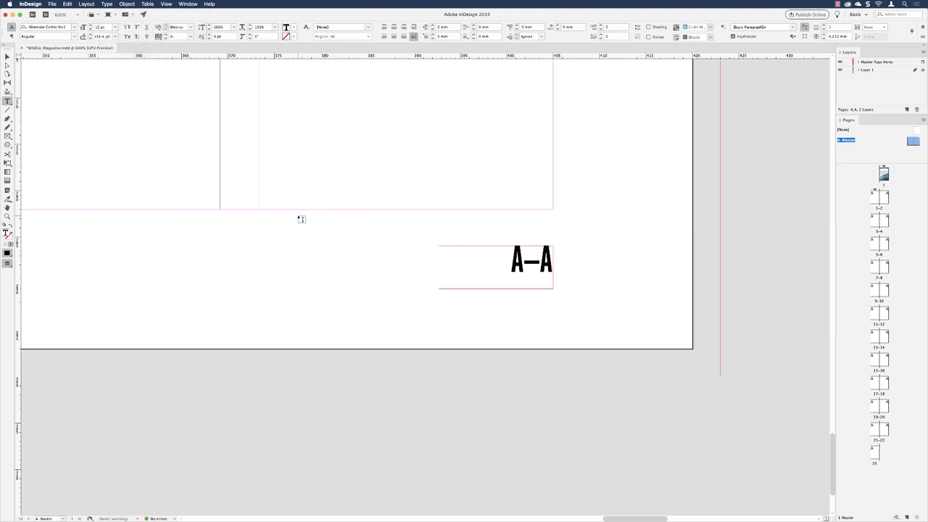
pyautogui.press('Escape')
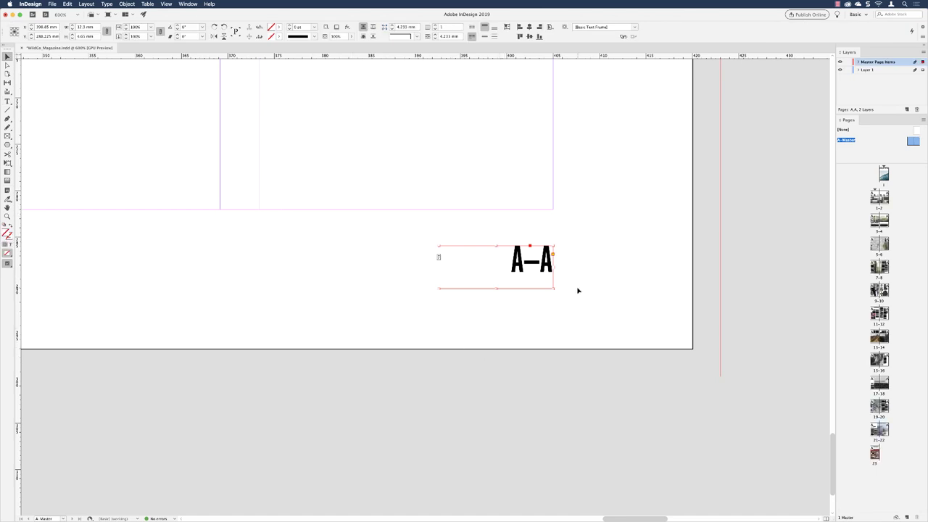
pyautogui.click(578, 290)
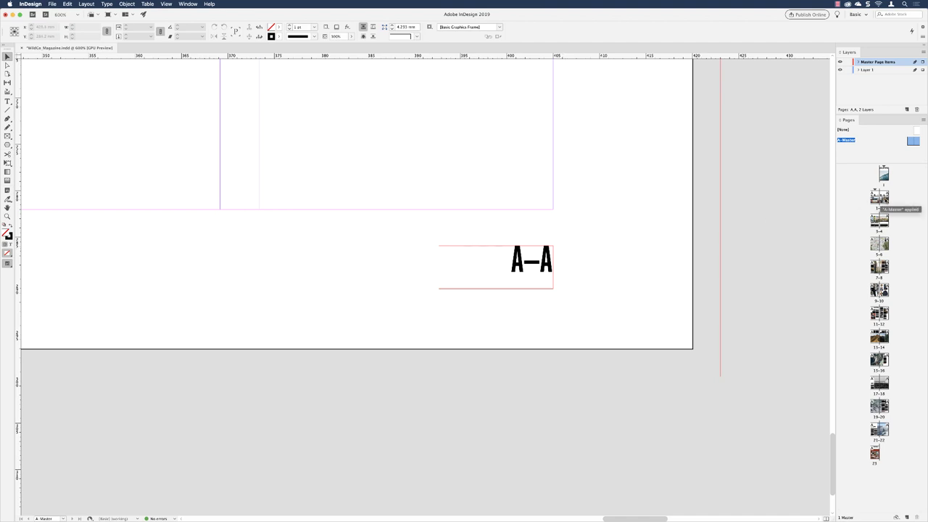
pyautogui.doubleClick(884, 195)
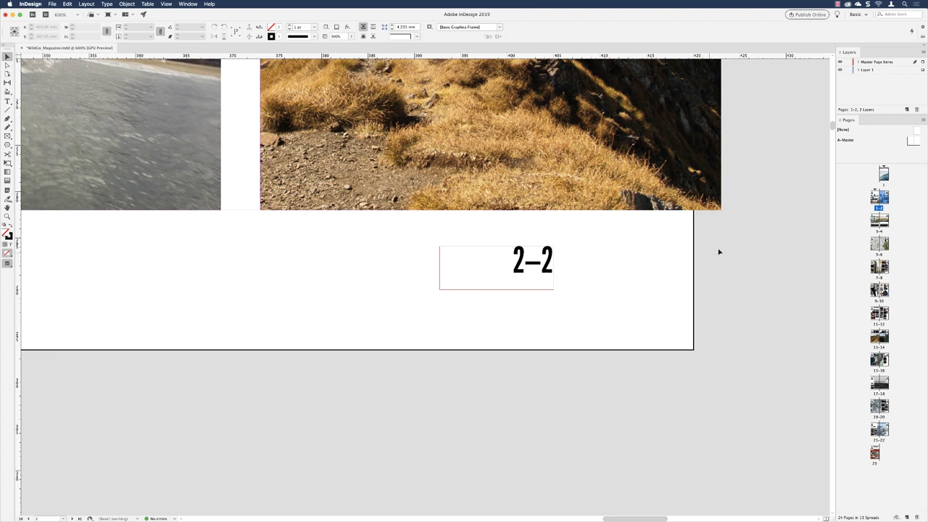
# Thread A-Master's left page number frame into a new text frame about 10 × 6 mm, overlapping the right page number frame.
pyautogui.doubleClick(846, 141)
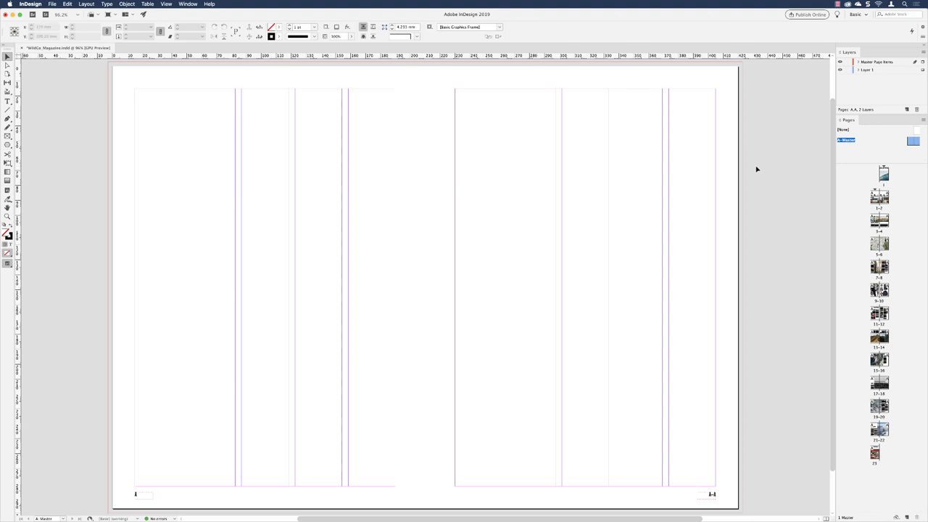
pyautogui.click(145, 496)
pyautogui.click(8, 216)
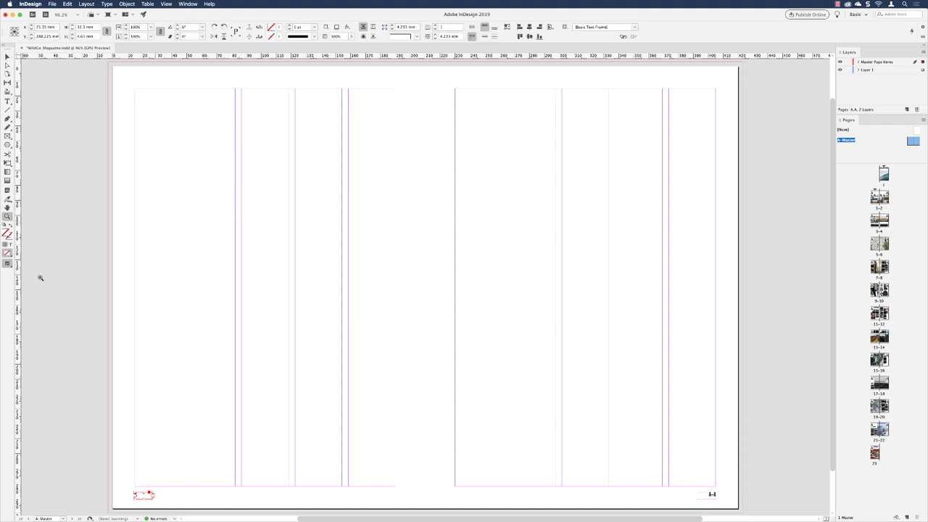
pyautogui.moveTo(148, 499); pyautogui.dragTo(148, 499)
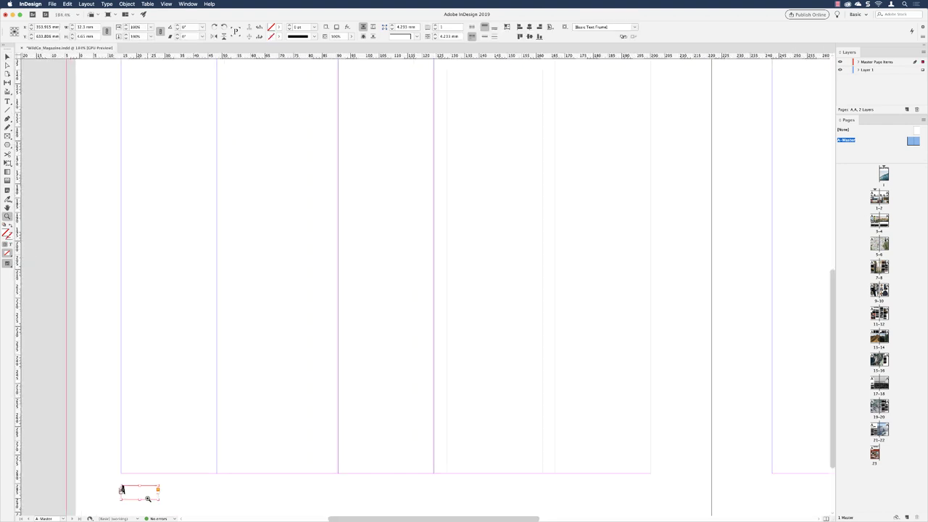
pyautogui.moveTo(201, 456); pyautogui.dragTo(215, 331)
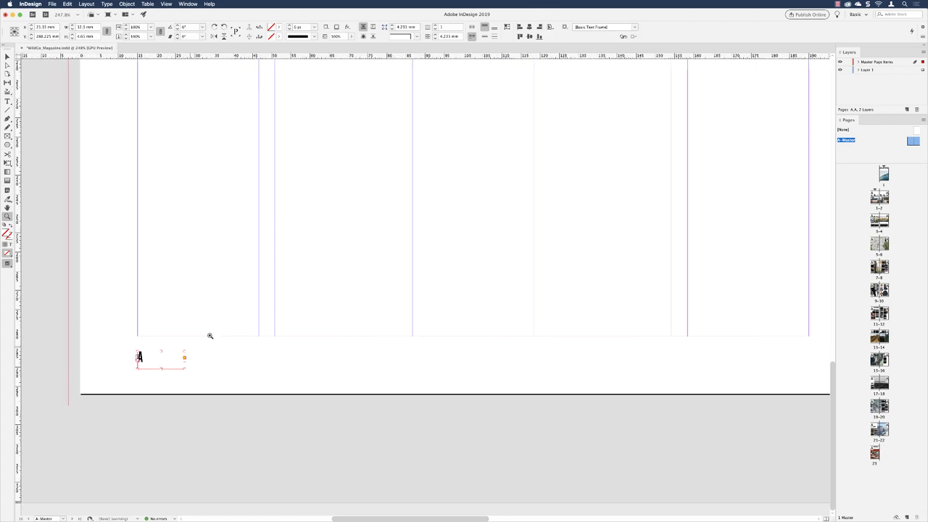
pyautogui.click(169, 369)
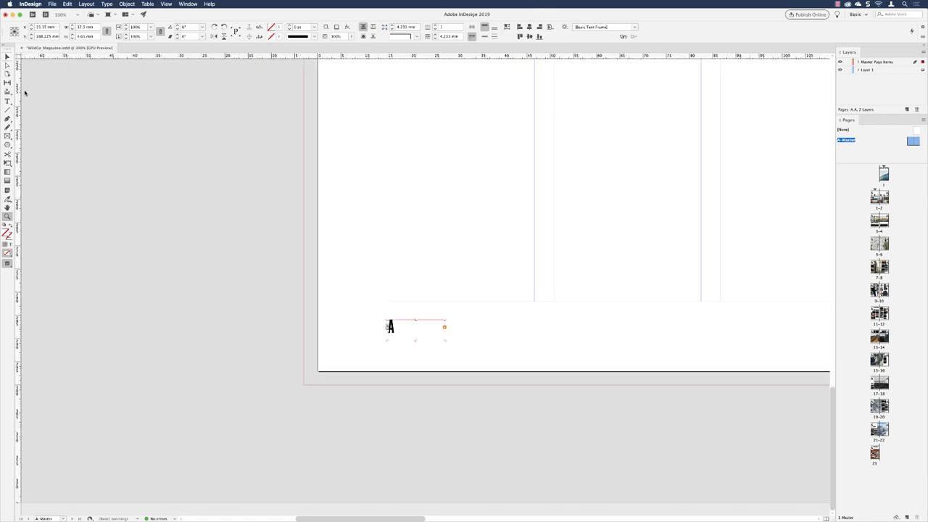
pyautogui.press('v')
pyautogui.click(445, 327)
pyautogui.moveTo(380, 519); pyautogui.dragTo(645, 500)
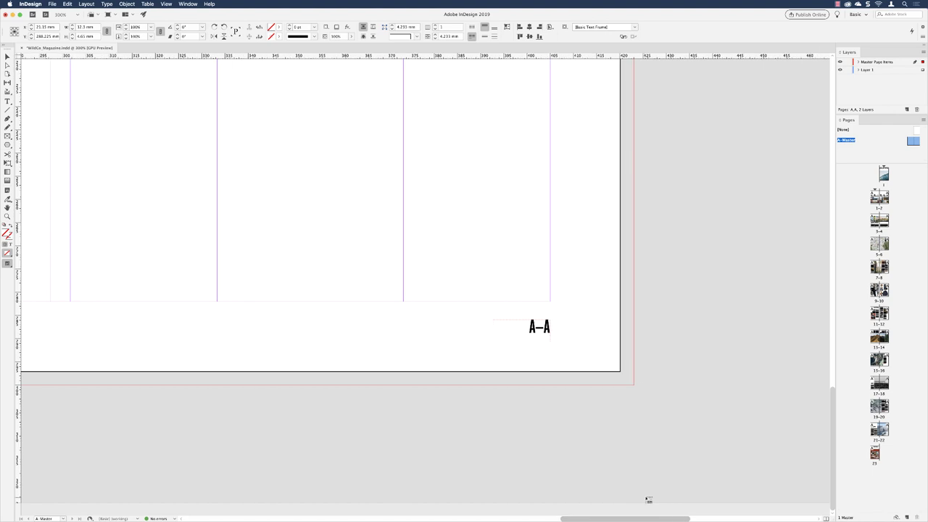
pyautogui.click(457, 327)
pyautogui.moveTo(457, 327); pyautogui.dragTo(505, 353)
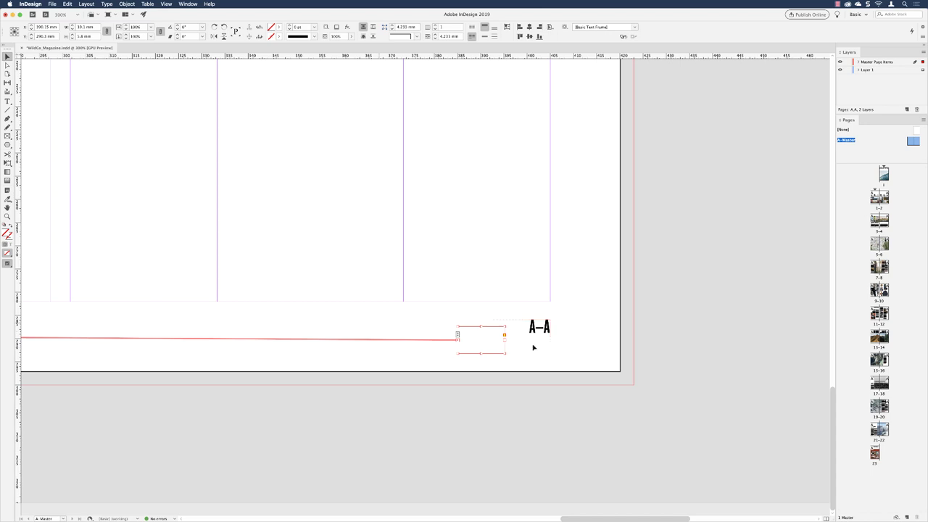
# Delete the page number marker from A-Master's left page frame, keeping the empty frame.
pyautogui.moveTo(582, 519); pyautogui.dragTo(324, 519)
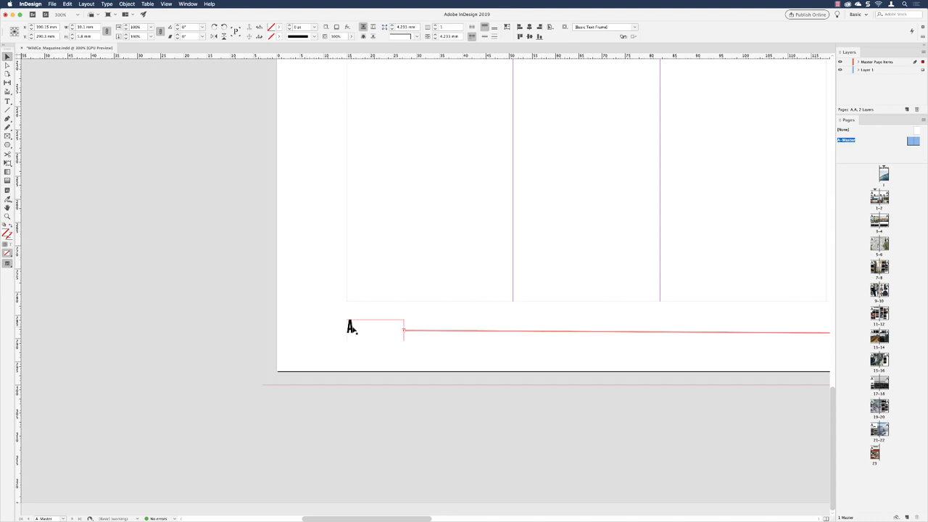
pyautogui.doubleClick(351, 328)
pyautogui.doubleClick(352, 328)
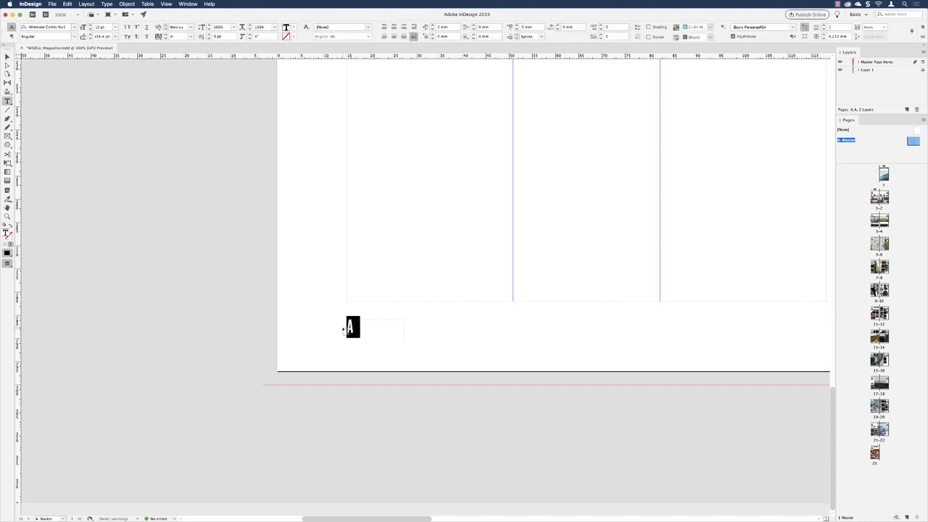
pyautogui.press('BackSpace')
pyautogui.press('Escape')
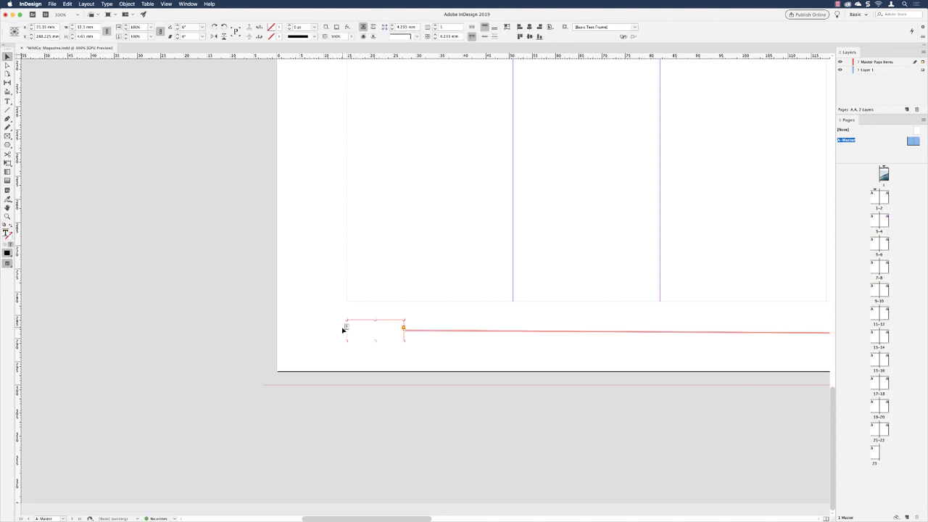
pyautogui.click(326, 318)
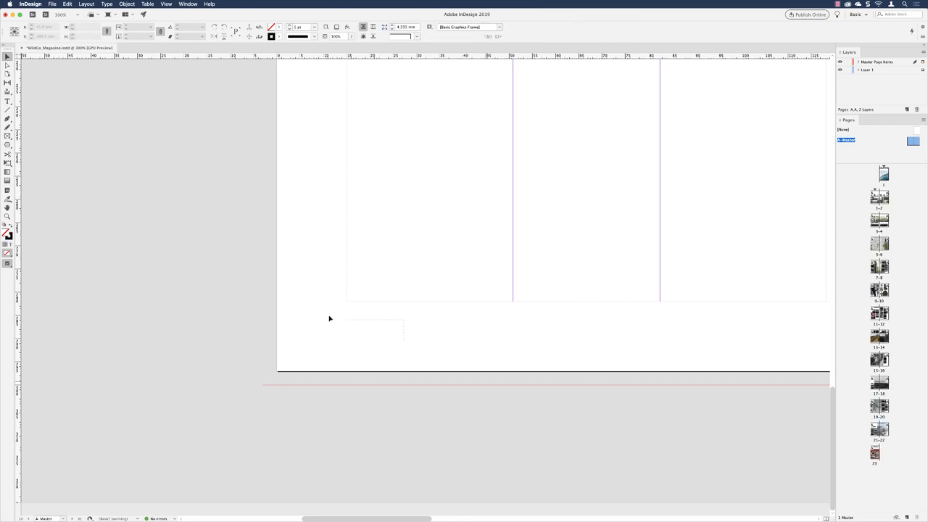
# Examine the text thread between the left page's empty frame and the new frame beside the right page number.
pyautogui.click(377, 327)
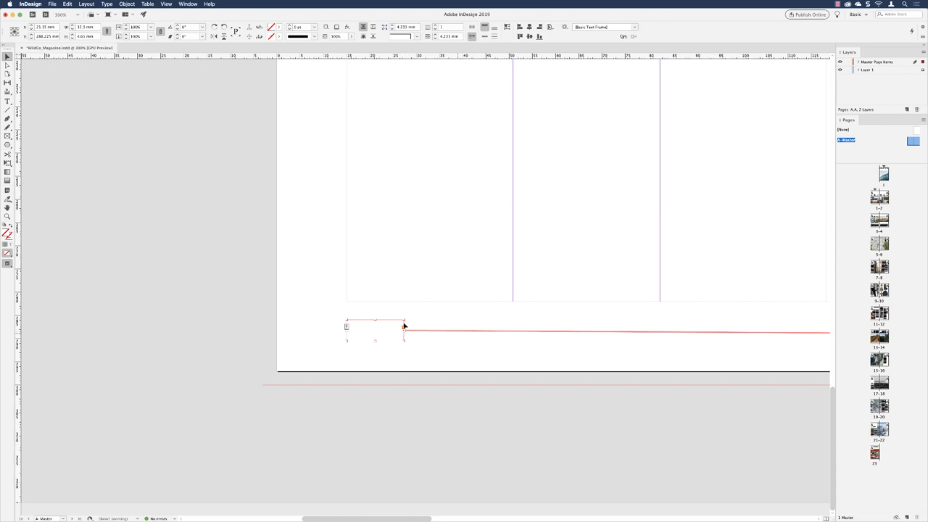
pyautogui.click(166, 3)
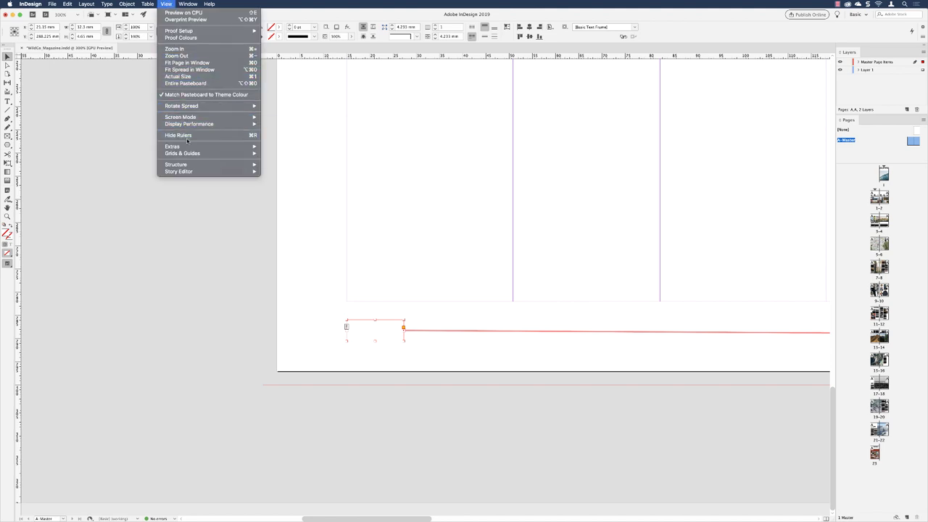
pyautogui.moveTo(187, 143)
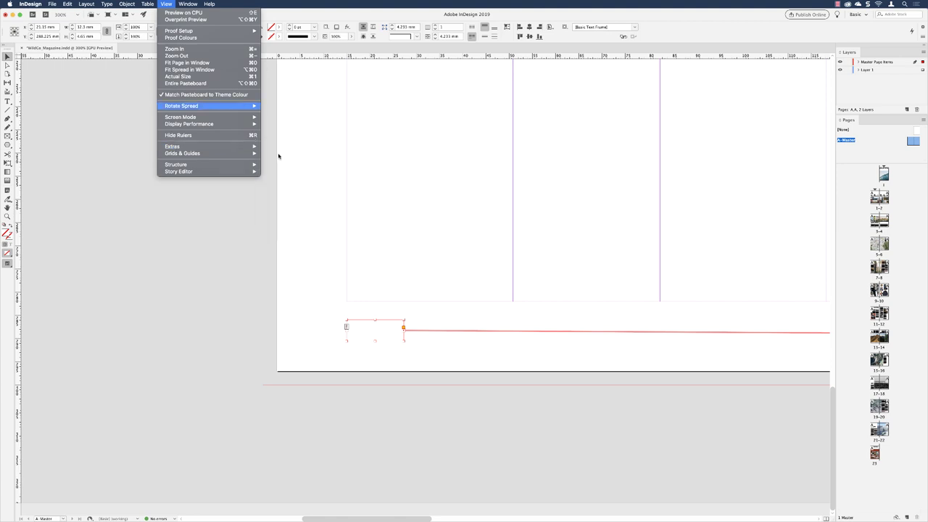
pyautogui.click(164, 4)
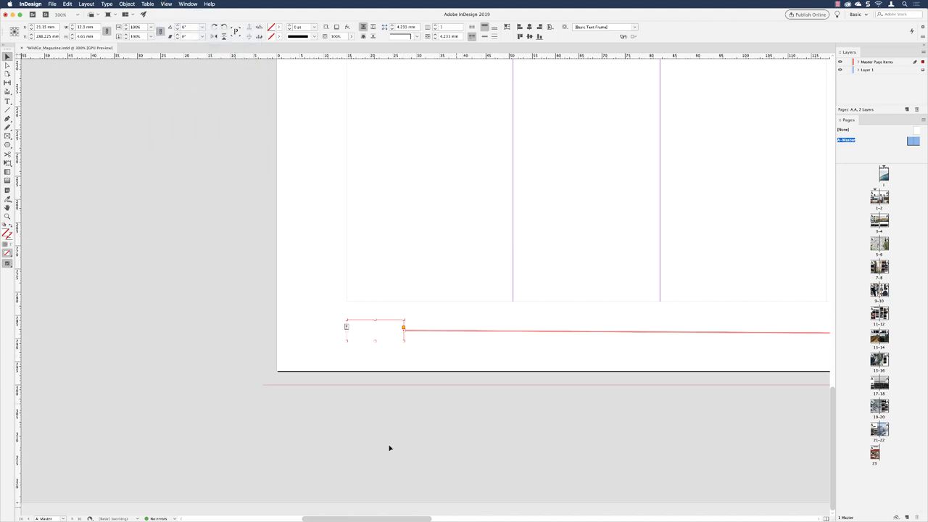
pyautogui.moveTo(428, 519); pyautogui.dragTo(693, 511)
pyautogui.click(431, 338)
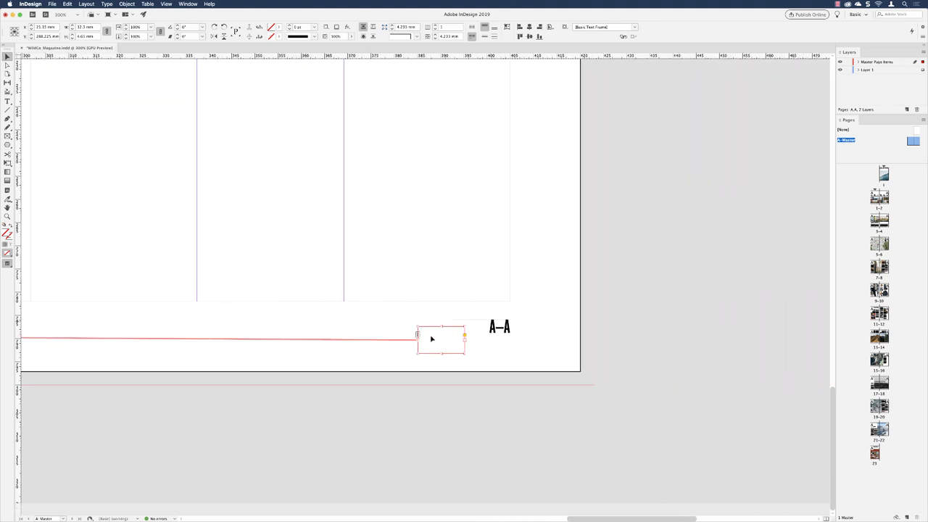
pyautogui.click(509, 351)
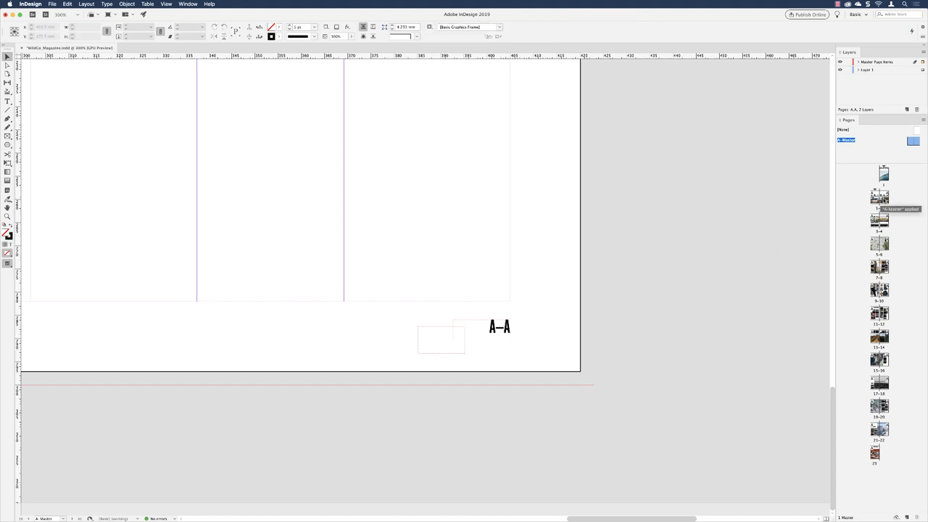
# Check the combined page numbers on spreads 1-2 and 3-4.
pyautogui.doubleClick(879, 203)
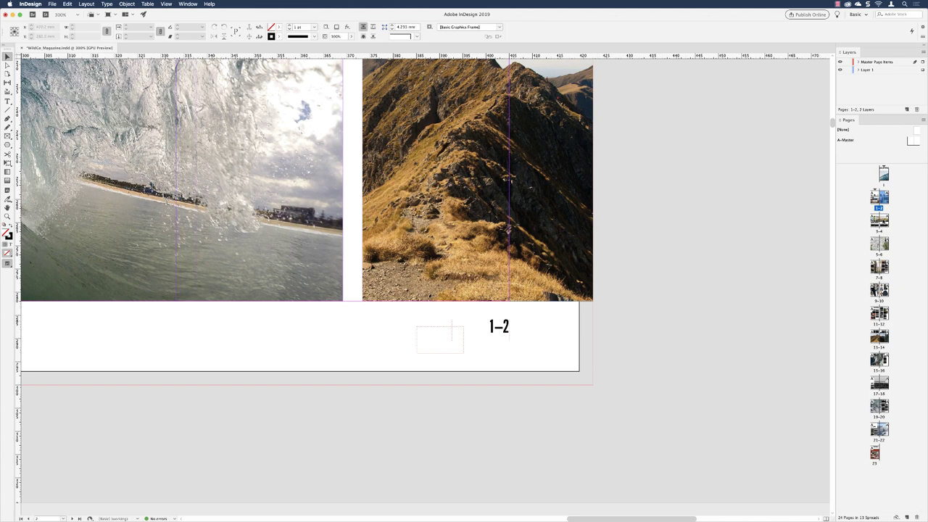
pyautogui.moveTo(882, 196); pyautogui.dragTo(882, 220)
pyautogui.doubleClick(879, 220)
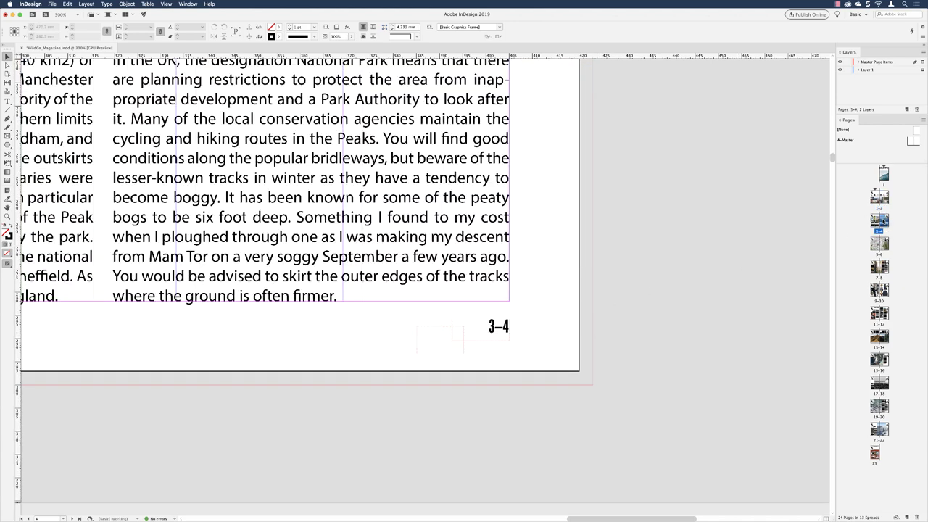